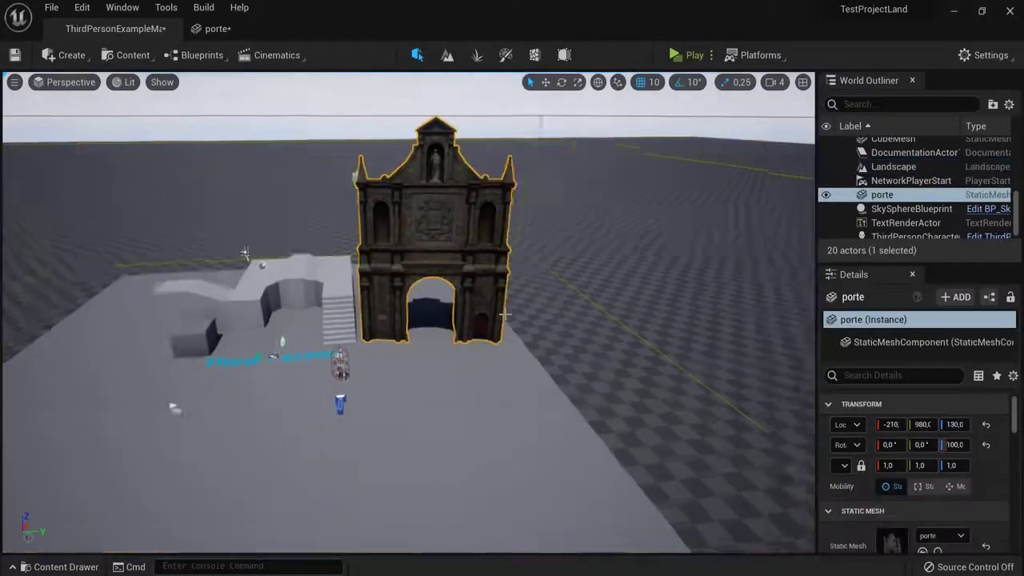
Play-test the level by running the character through and around the stone gate's archway, and end the preview.
left_click(686, 59)
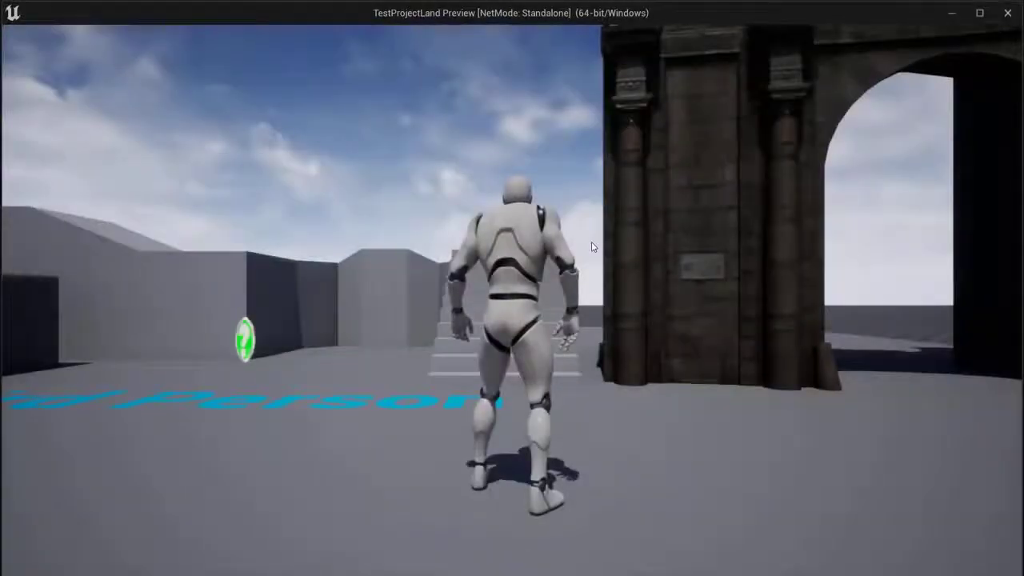
key("w")
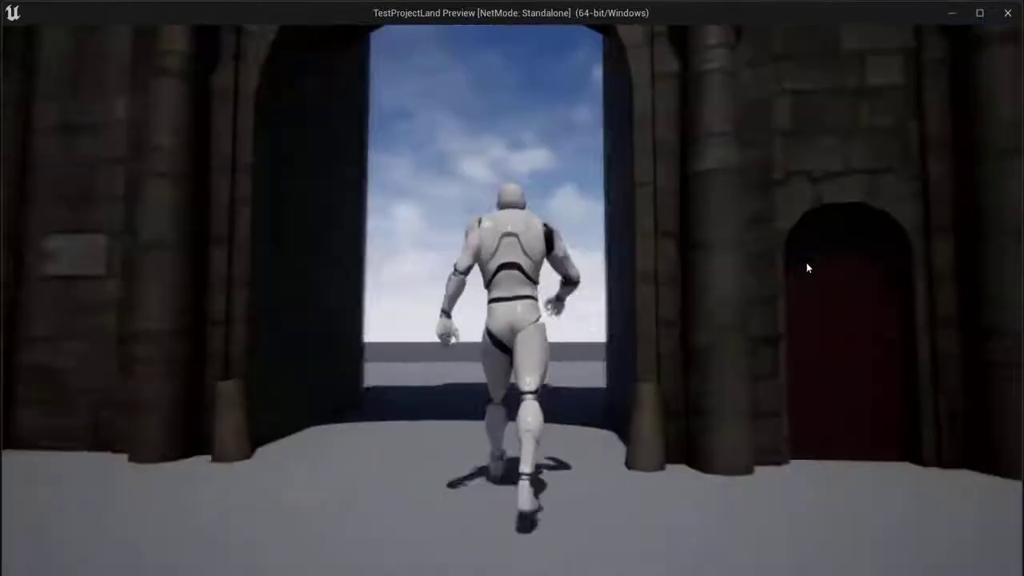
key("a")
key("w")
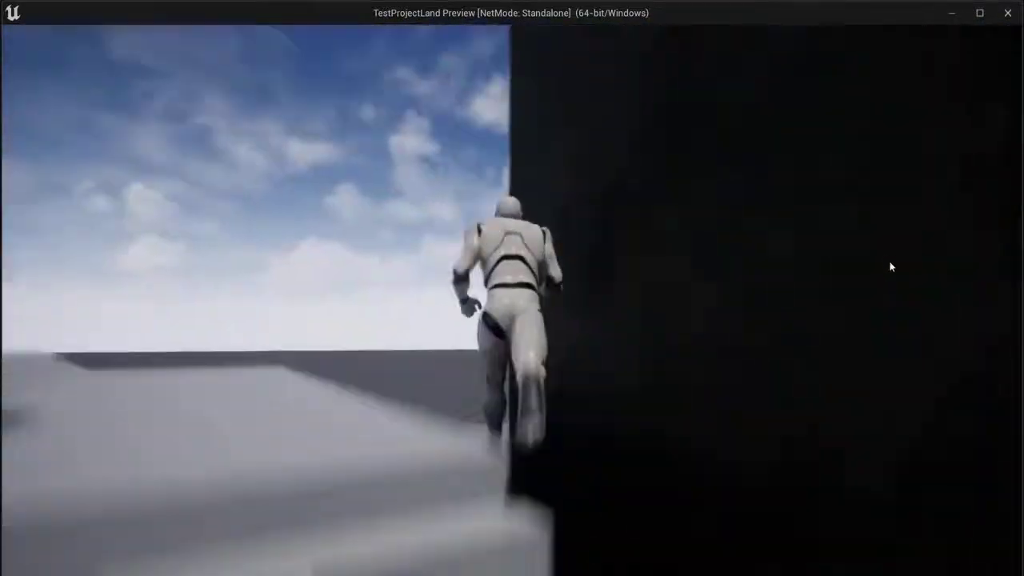
key("a")
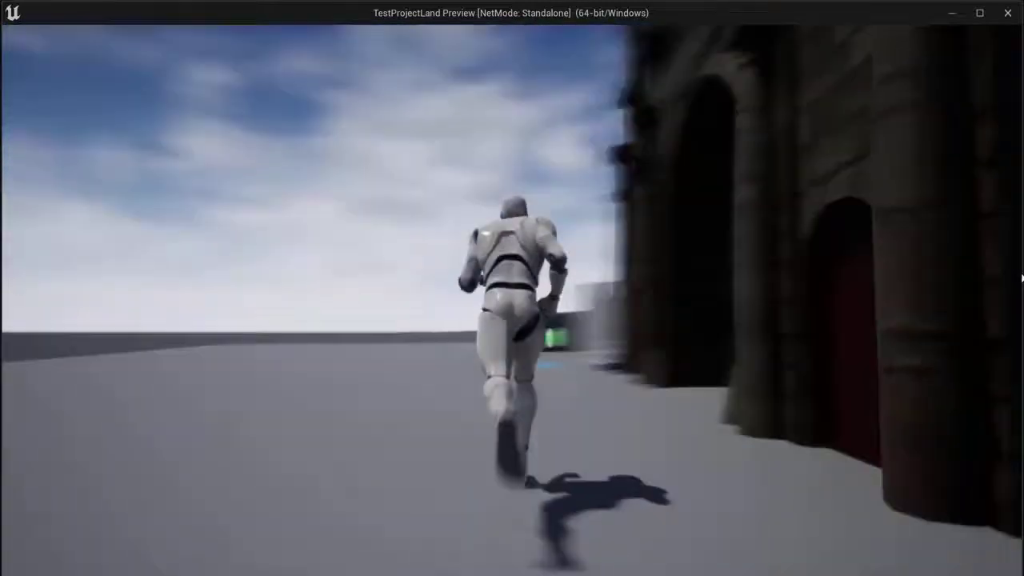
key("w")
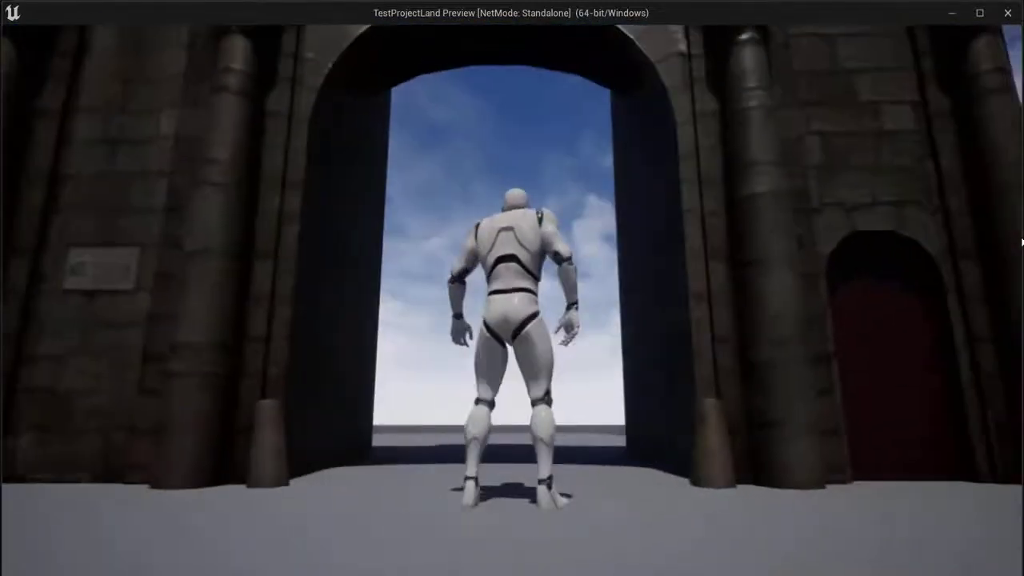
key("s")
key("w")
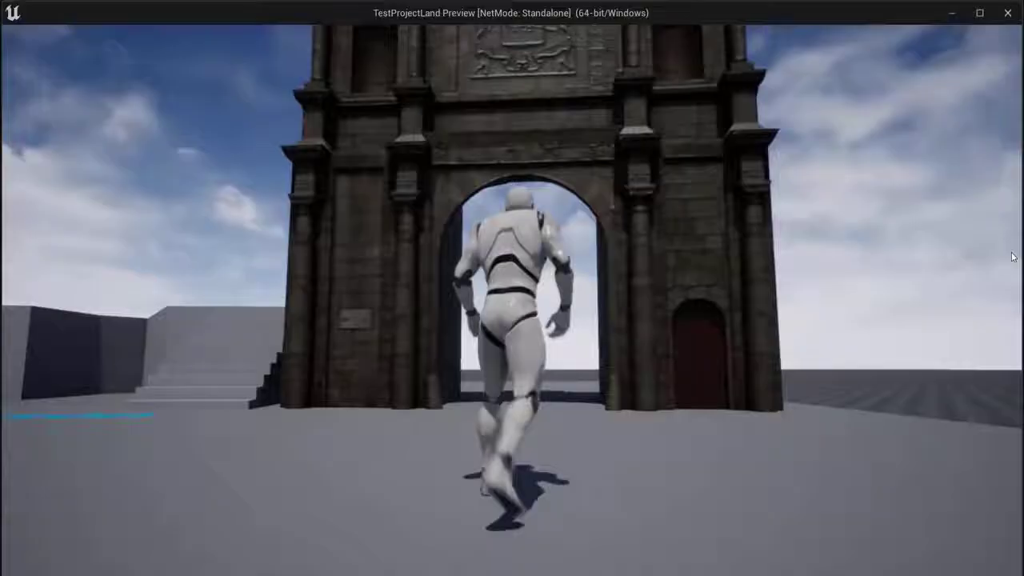
key("Escape")
Open the porte static mesh for editing and locate its collision settings in the details.
right_click_drag(685, 291, 666, 288)
key("f")
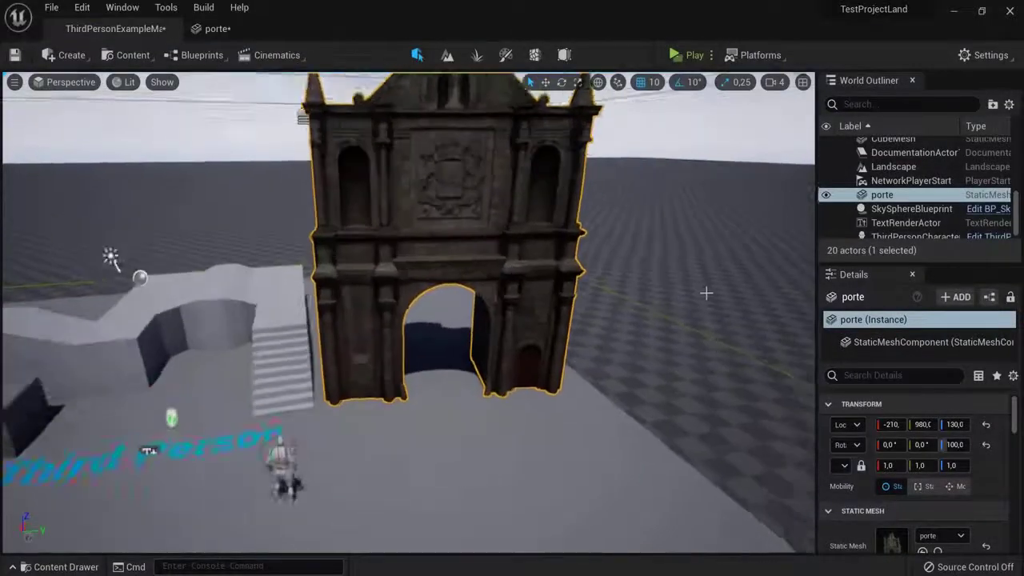
scroll(518, 352, "down", 10)
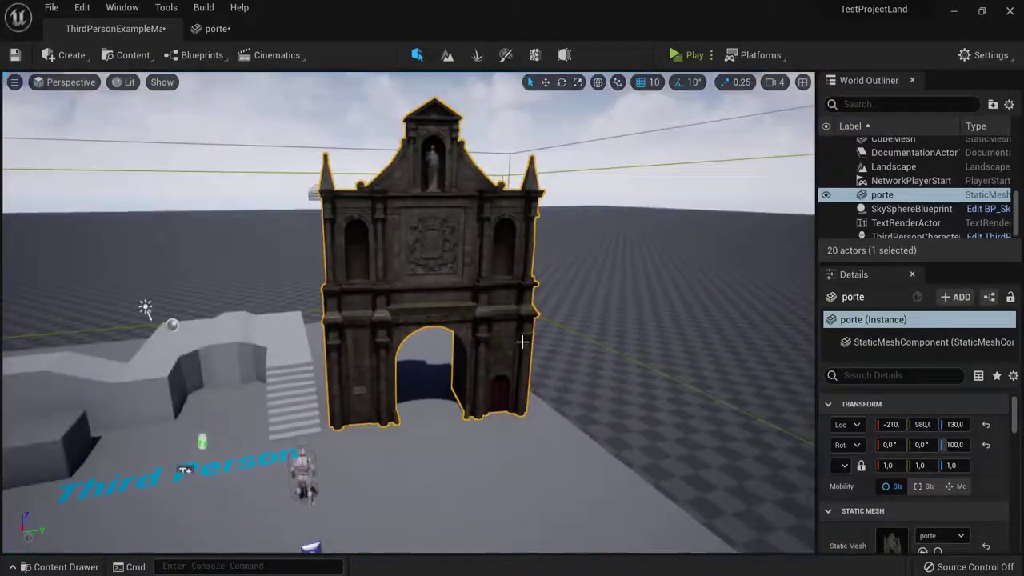
left_click_drag(474, 321, 441, 330, "alt")
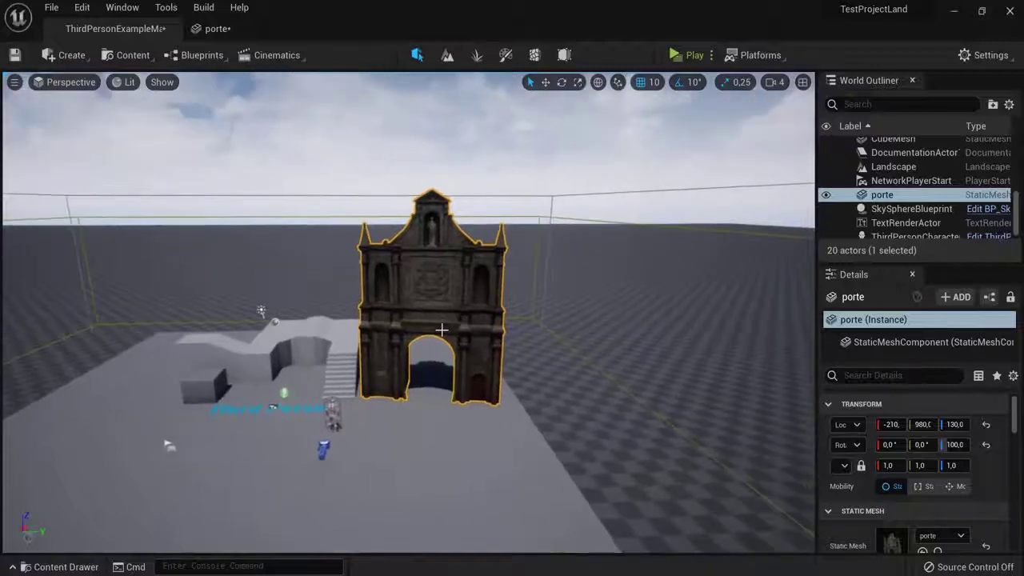
double_click(848, 196)
left_click(217, 38)
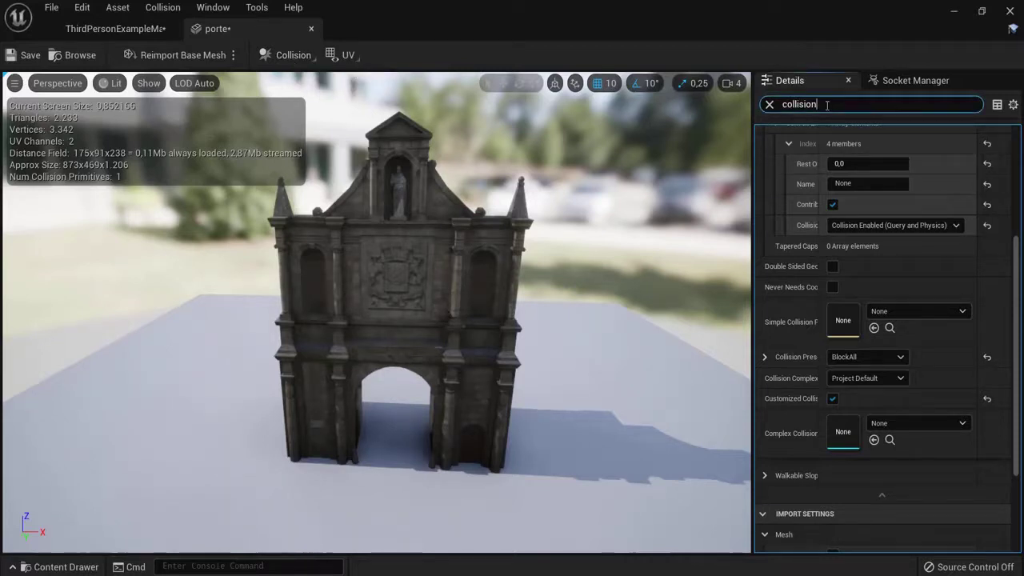
left_click(828, 105)
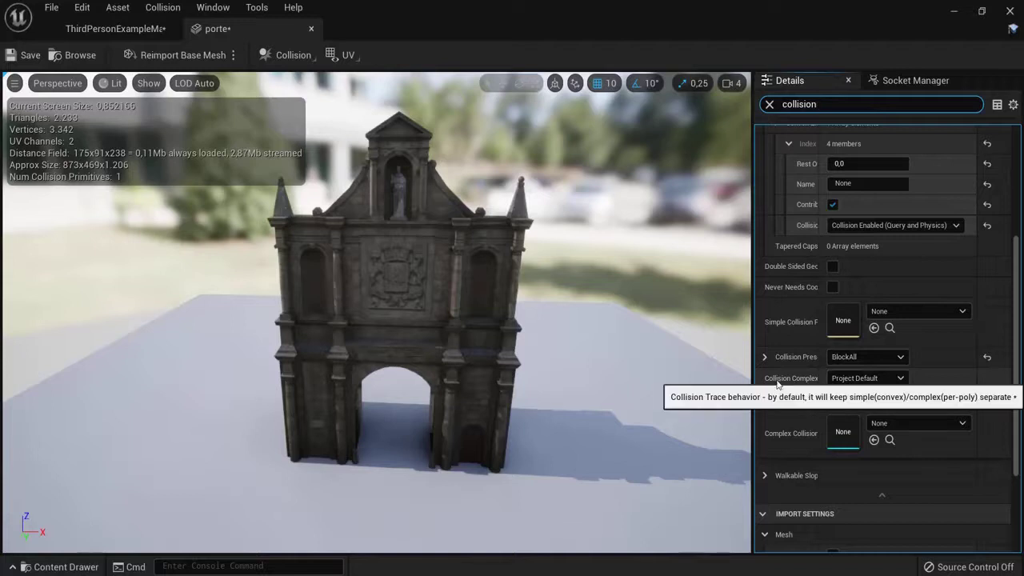
Set the porte mesh's Collision Complexity to Use Complex Collision As Simple and save the mesh.
left_click(856, 379)
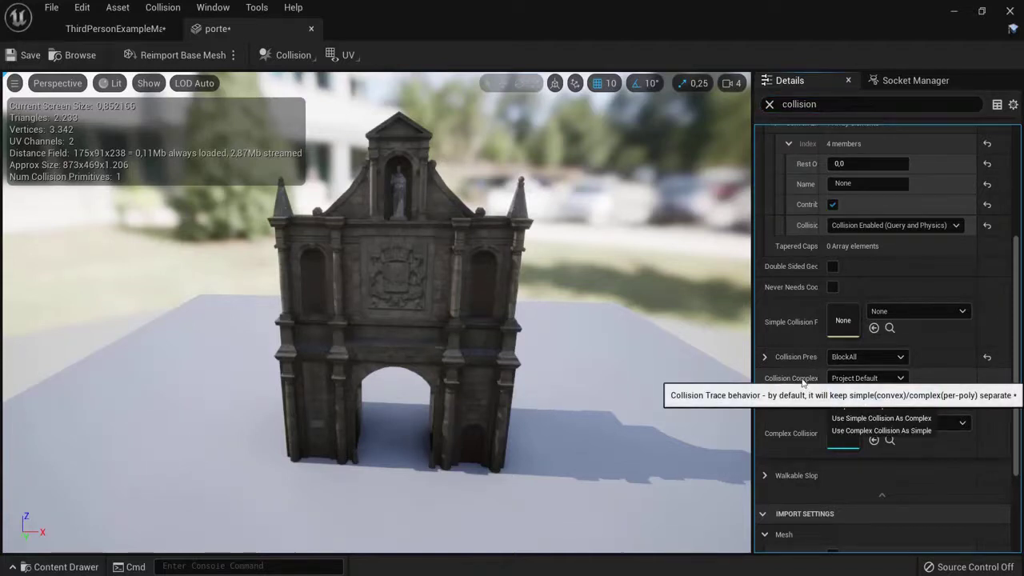
left_click_drag(822, 379, 846, 380)
left_click(877, 380)
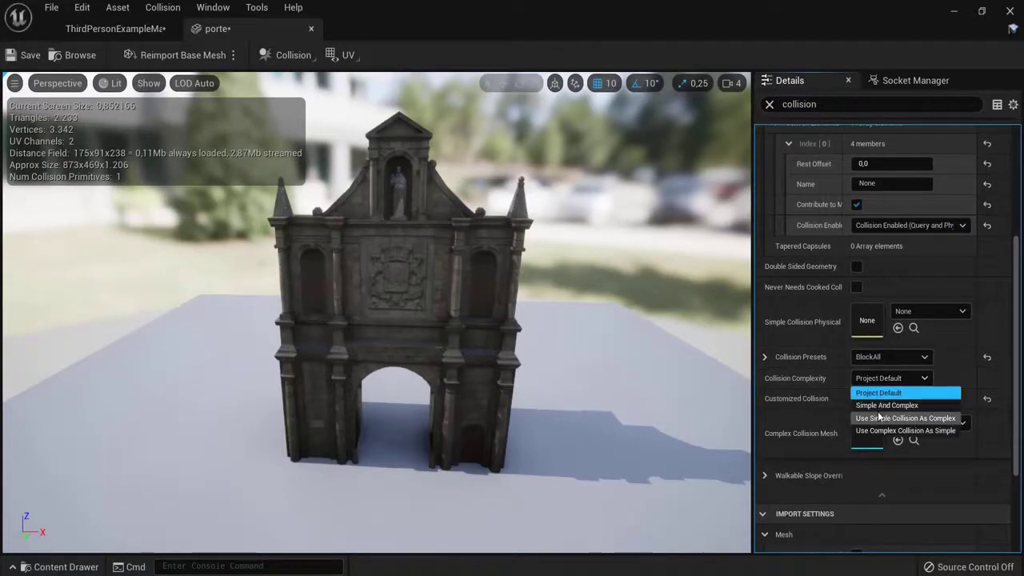
left_click(905, 431)
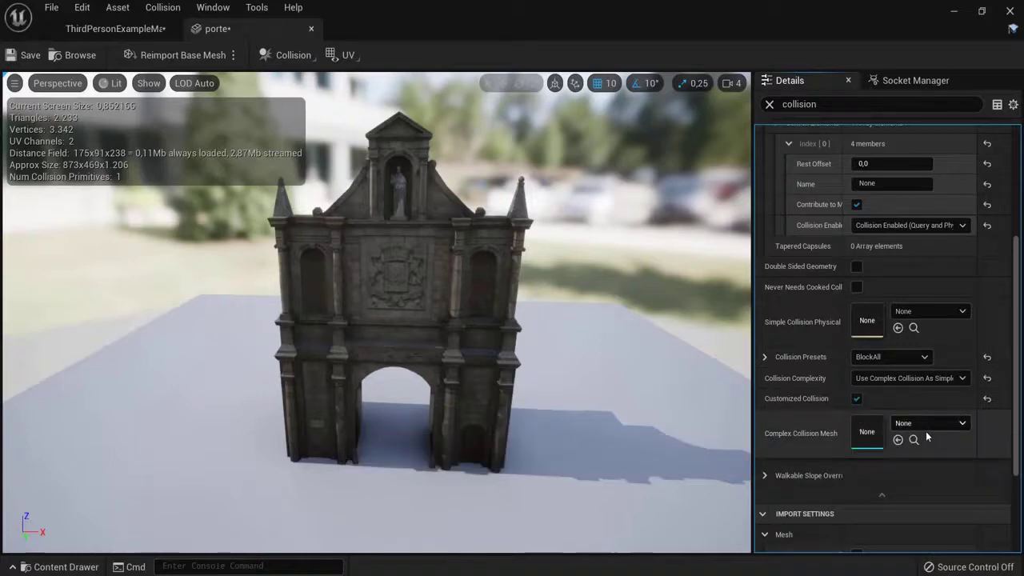
left_click(31, 56)
Return to the ThirdPersonExampleMap level, play-test moving and jumping the character through the archway, and end the preview.
left_click(163, 33)
scroll(433, 419, "down", 5)
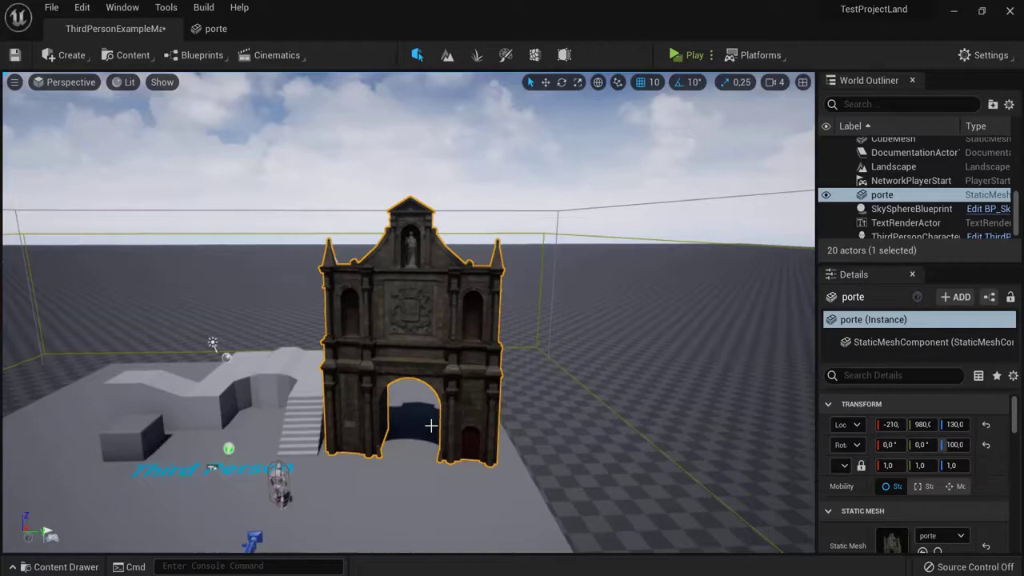
mouse_move(489, 308)
right_mouse_down()
mouse_move(455, 309)
mouse_move(481, 310)
right_mouse_up()
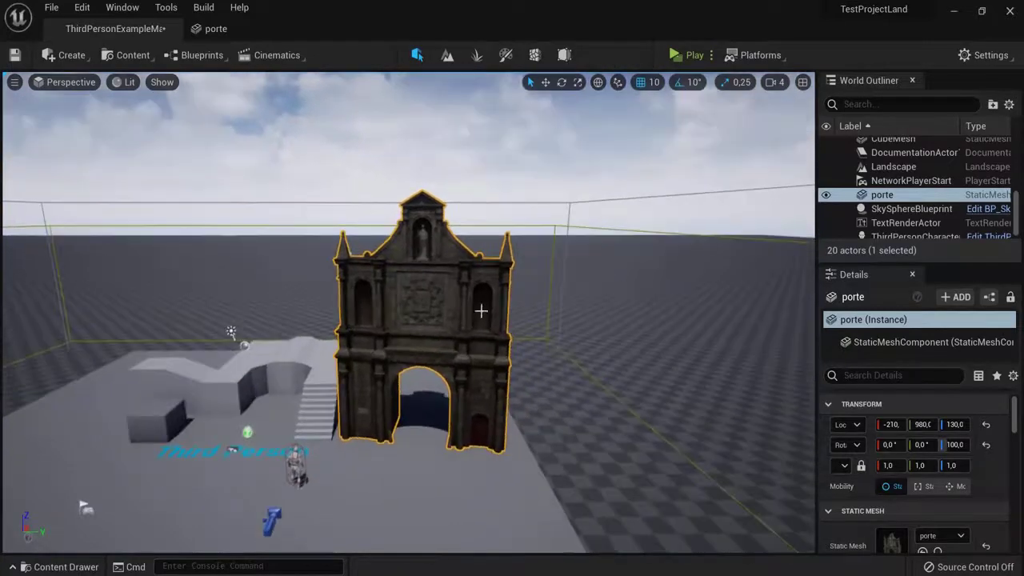
left_click(682, 58)
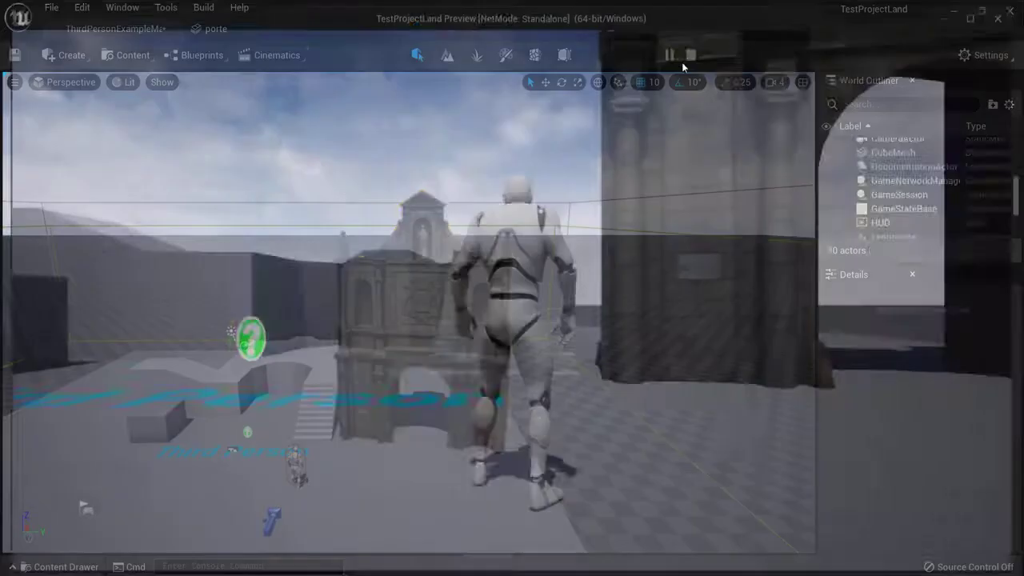
key("w")
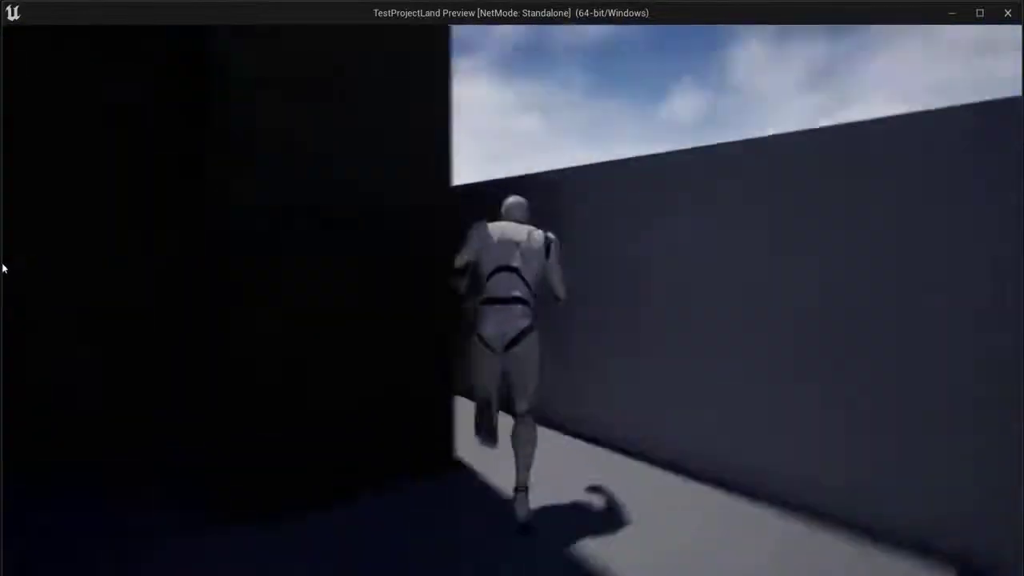
key("s")
key("w")
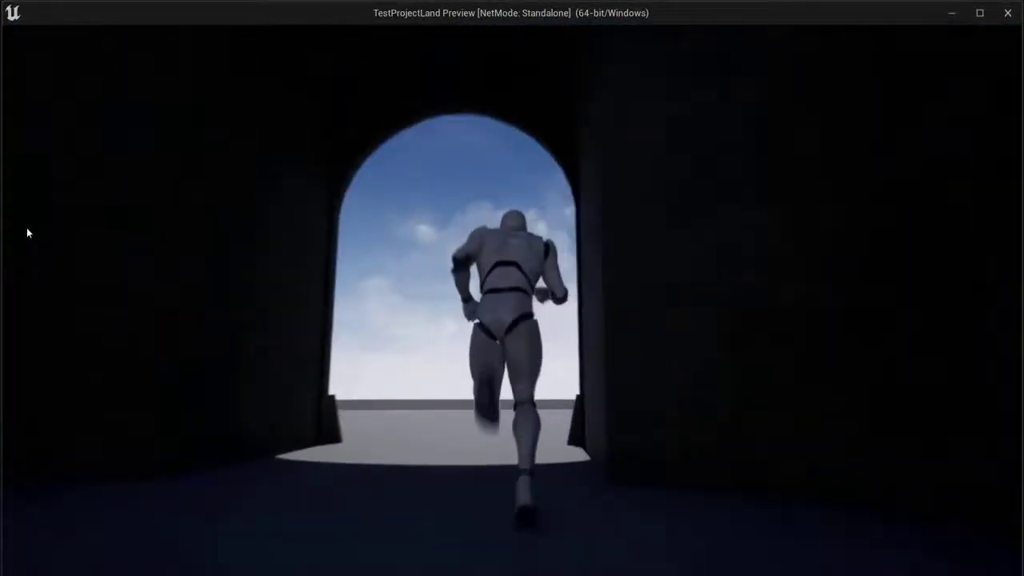
key("space")
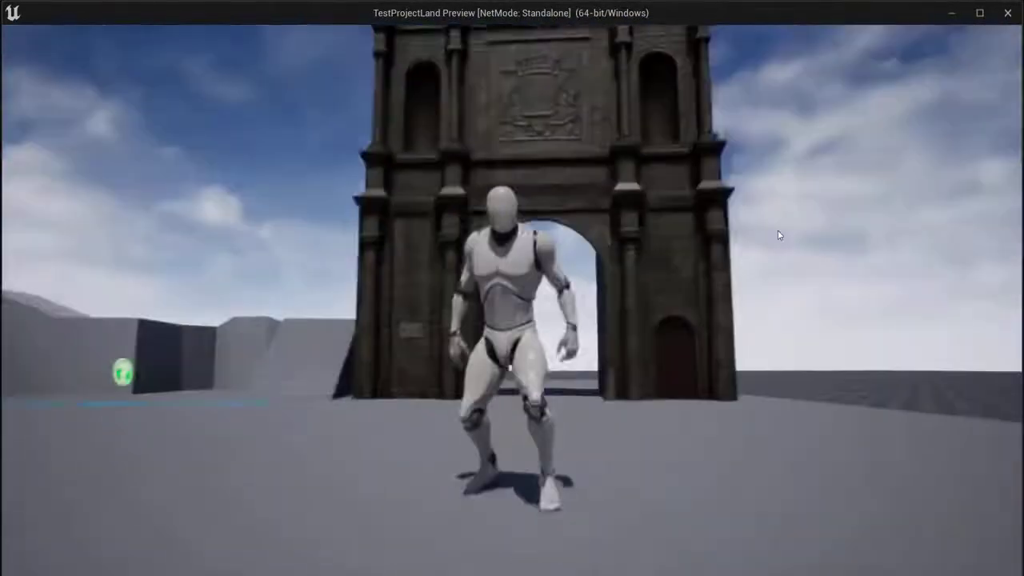
key("s")
key("Escape")
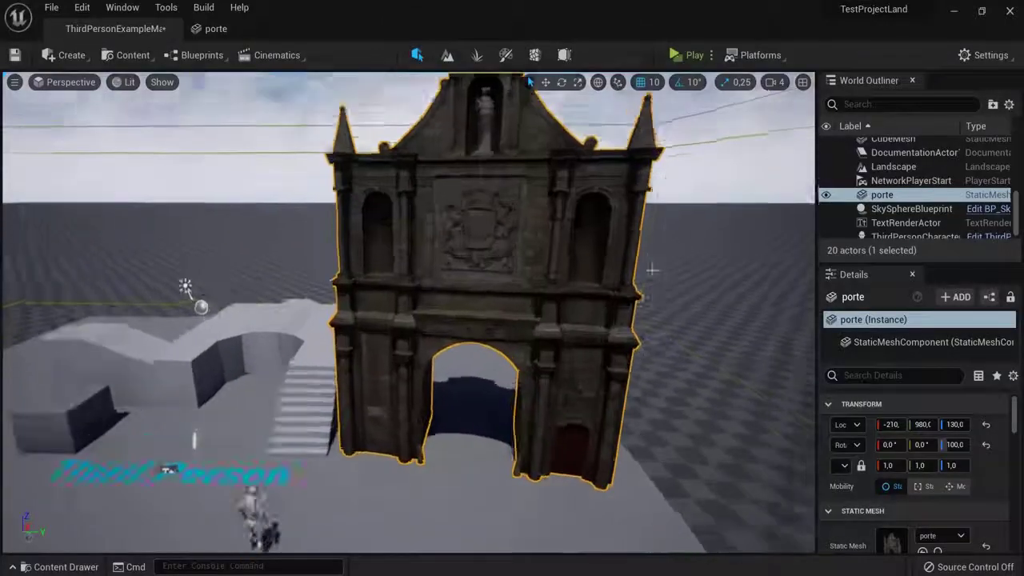
scroll(647, 269, "up", 5)
scroll(642, 267, "down", 5)
left_click_drag(642, 268, 761, 246, "alt")
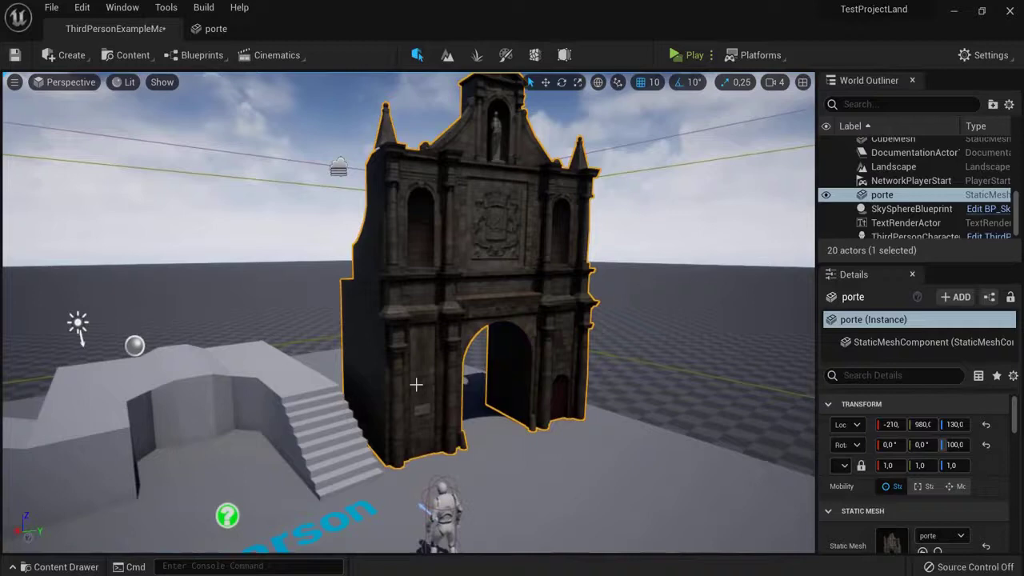
right_click_drag(438, 324, 502, 339)
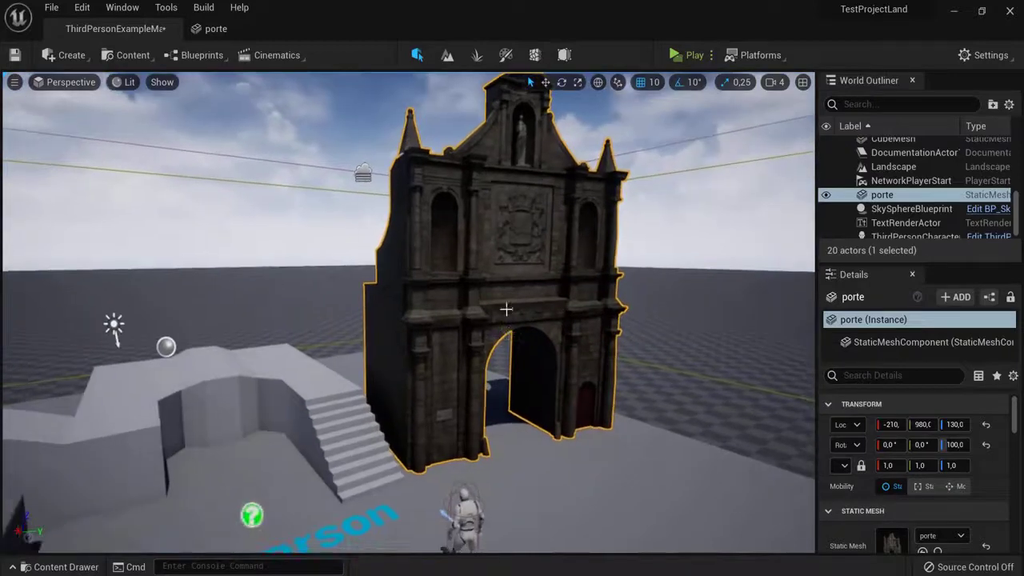
right_click_drag(504, 284, 531, 280)
right_click_drag(457, 296, 530, 328)
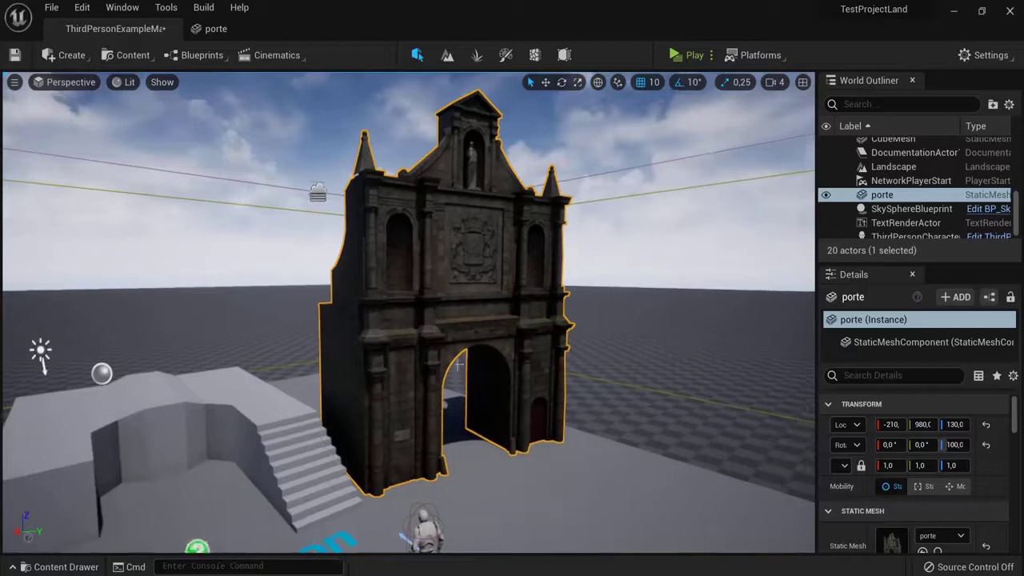
right_click_drag(458, 365, 371, 373)
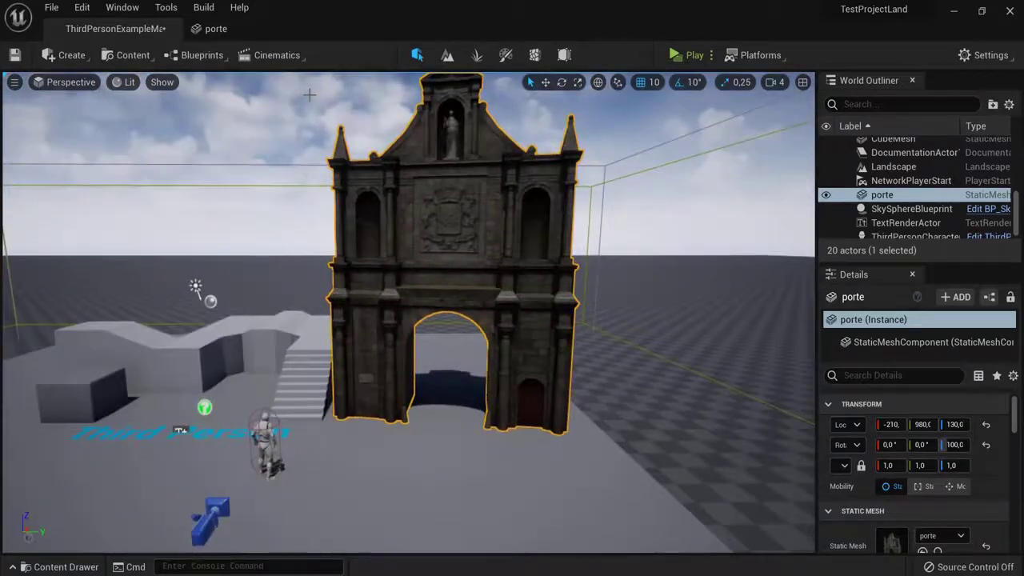
Set the porte mesh's Collision Complexity back to Project Default and remove its existing collision.
left_click(226, 34)
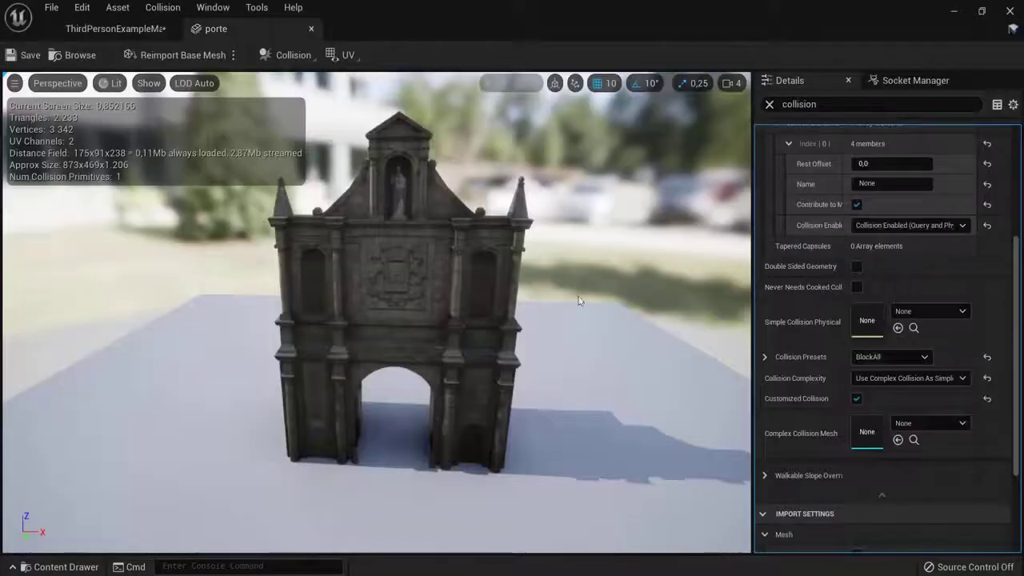
left_click(908, 378)
left_click(880, 390)
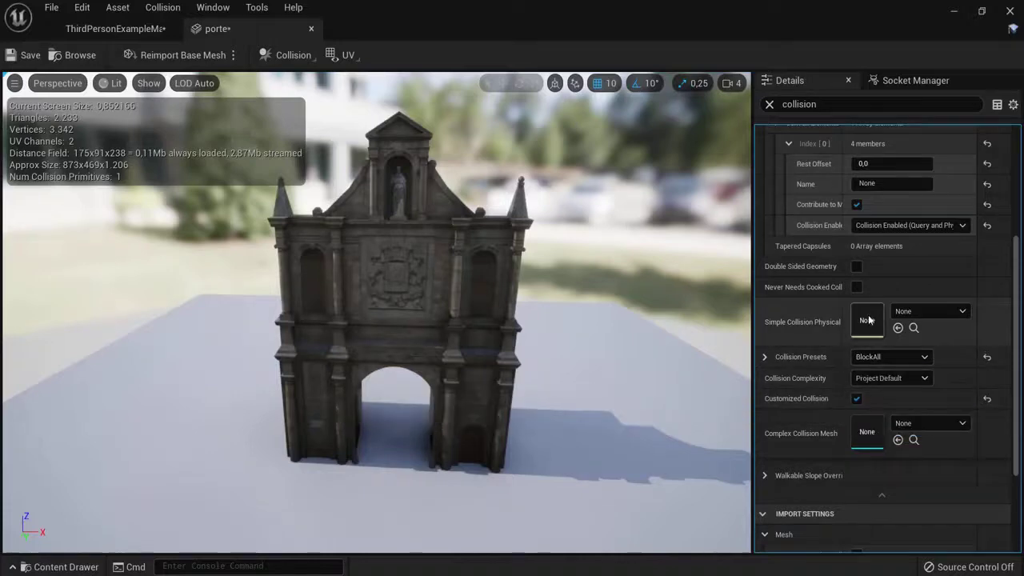
left_click(292, 54)
left_click(345, 219)
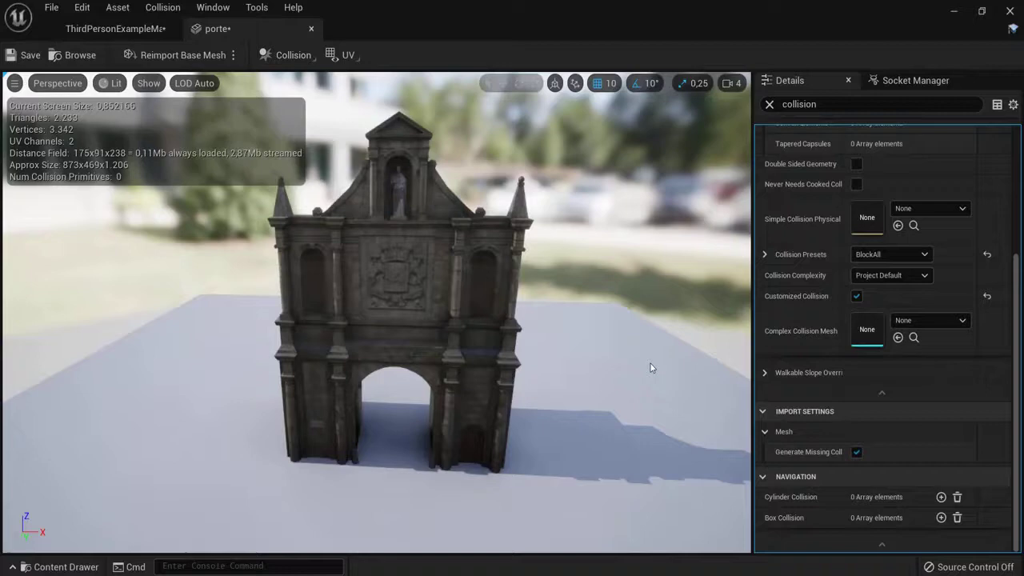
Add a Box Simplified Collision to the porte mesh.
left_click_drag(551, 279, 577, 278)
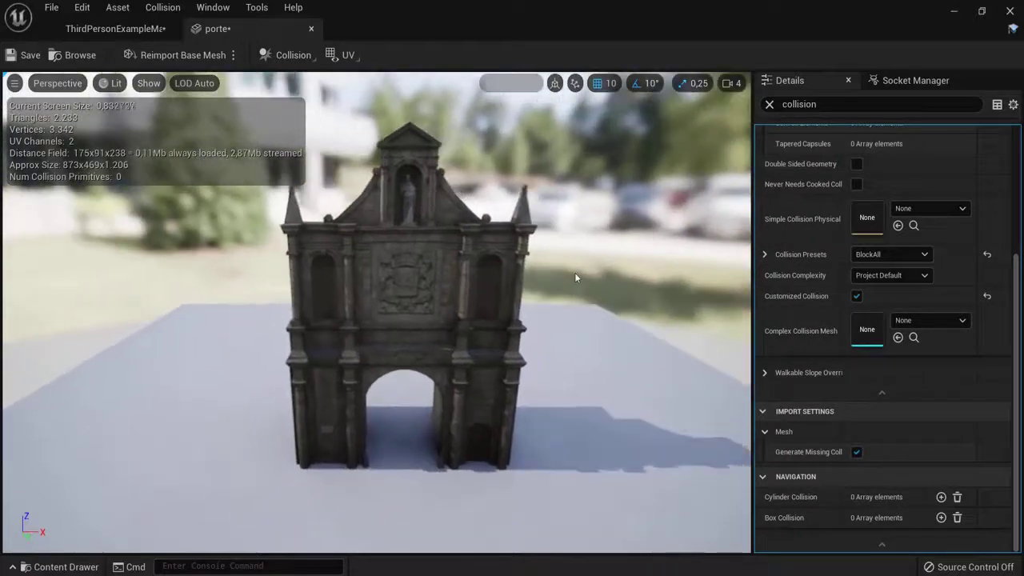
left_click(288, 55)
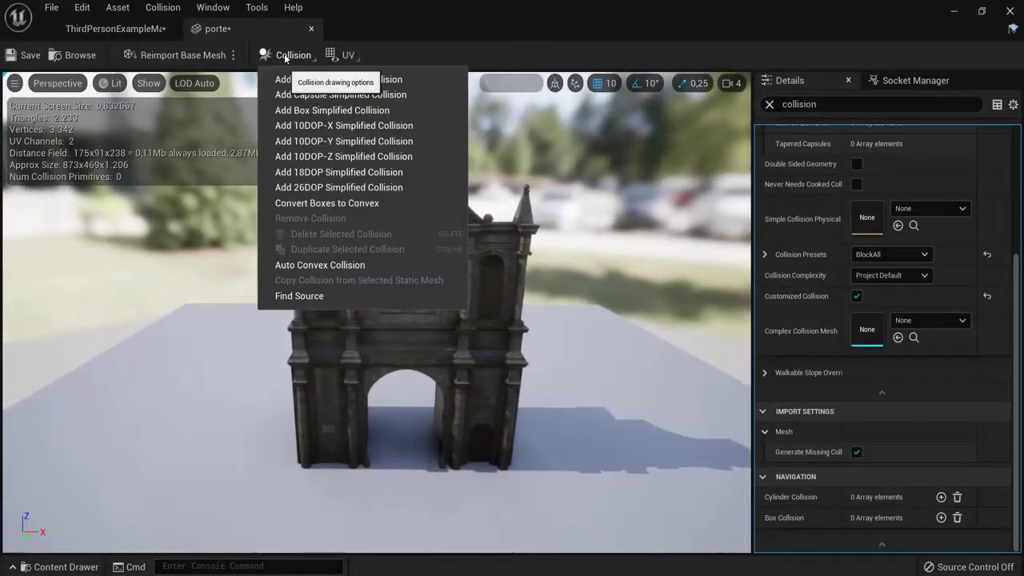
left_click(345, 110)
right_click_drag(543, 304, 548, 313)
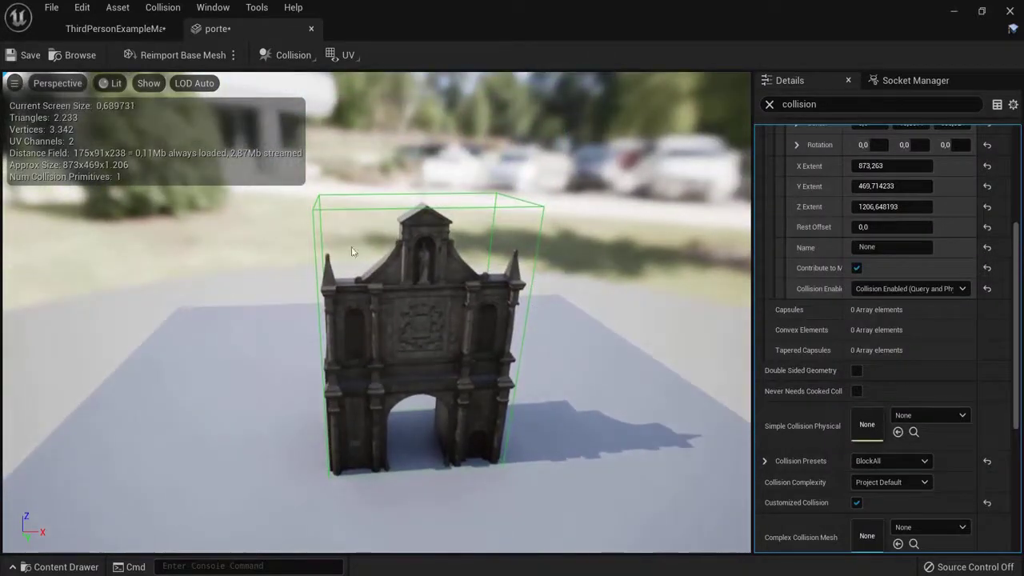
mouse_move(443, 224)
right_mouse_down()
mouse_move(445, 208)
mouse_move(444, 221)
right_mouse_up()
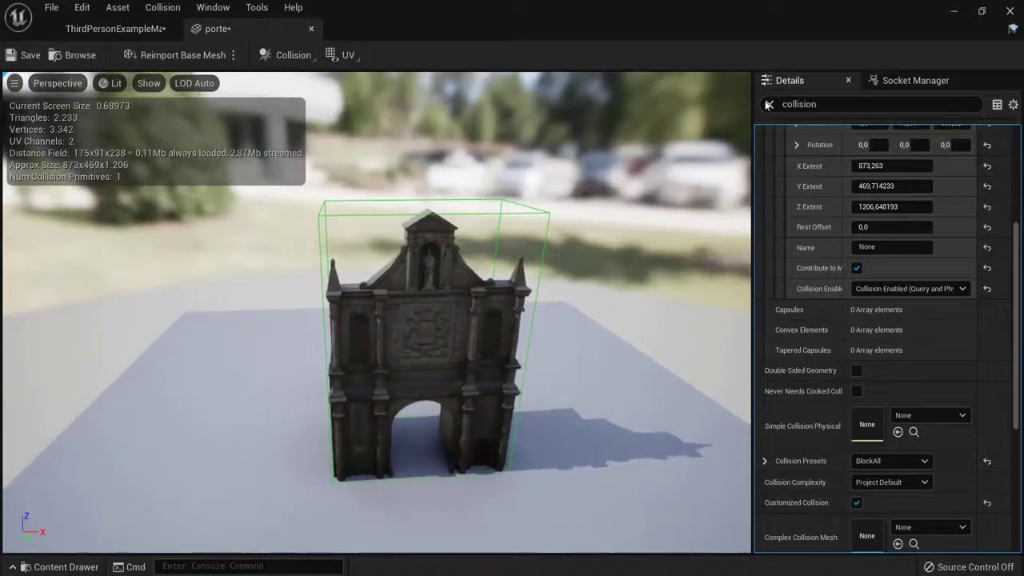
Clear the details search filter, select the box collision on the porte mesh, and try the rotate, scale and move modes.
left_click(769, 107)
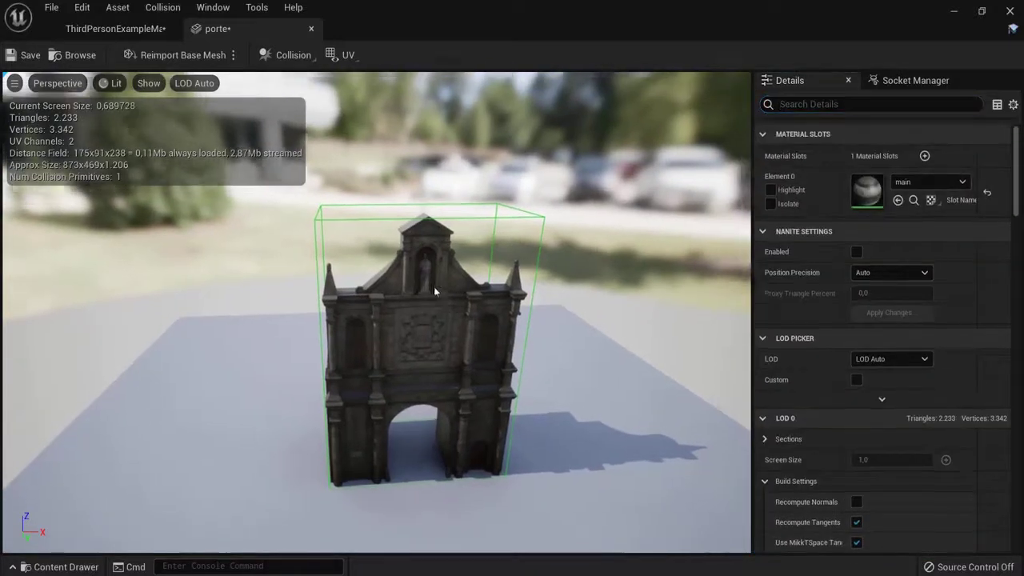
left_click_drag(434, 291, 517, 211)
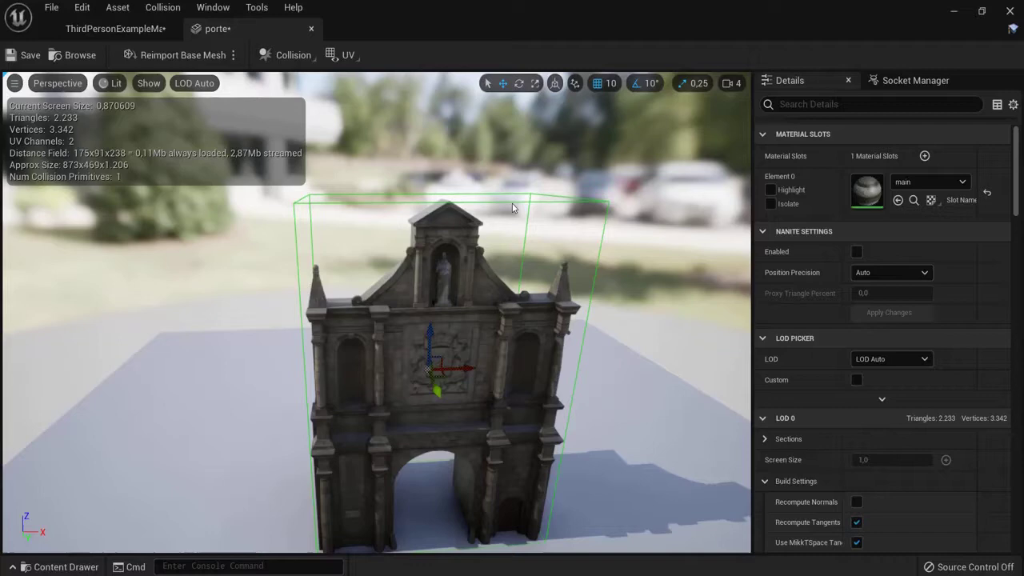
left_click(518, 85)
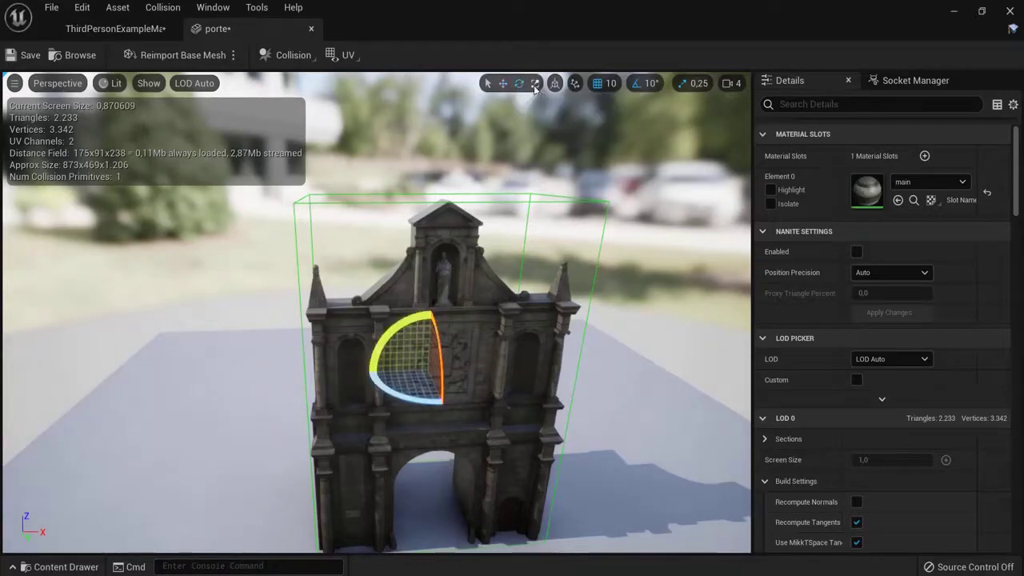
left_click(535, 83)
left_click(503, 83)
mouse_move(503, 152)
left_mouse_down()
mouse_move(503, 264)
mouse_move(514, 263)
mouse_move(469, 271)
mouse_move(508, 148)
left_mouse_up()
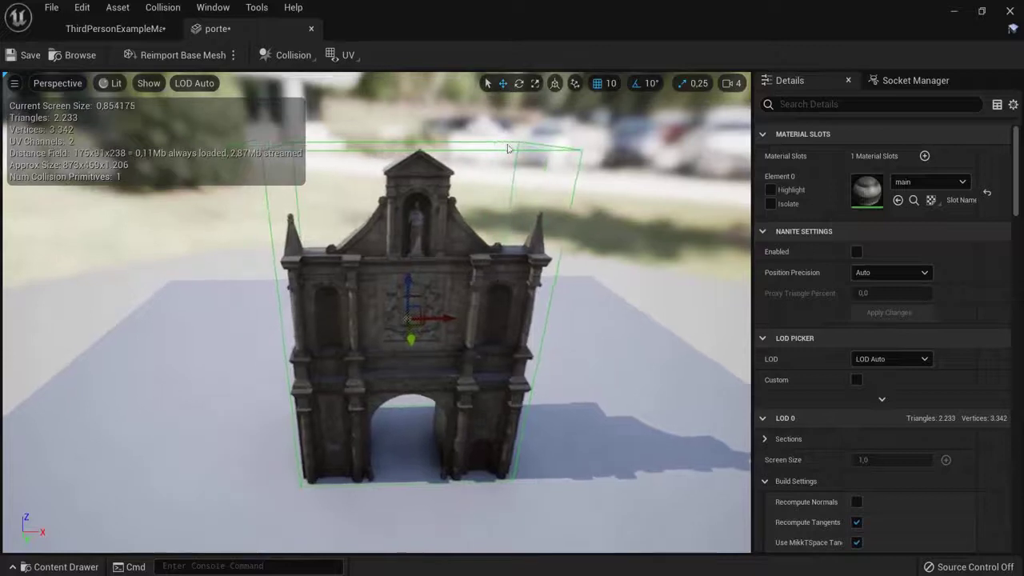
Scale the collision box down in height and raise it so its base sits near the top of the arch opening.
left_click(535, 83)
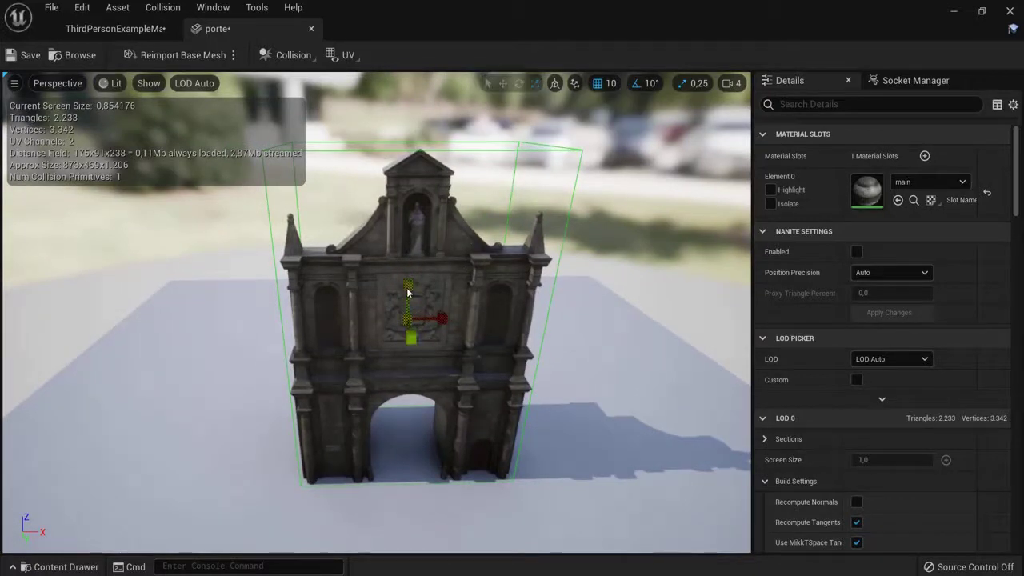
left_click_drag(410, 280, 409, 232)
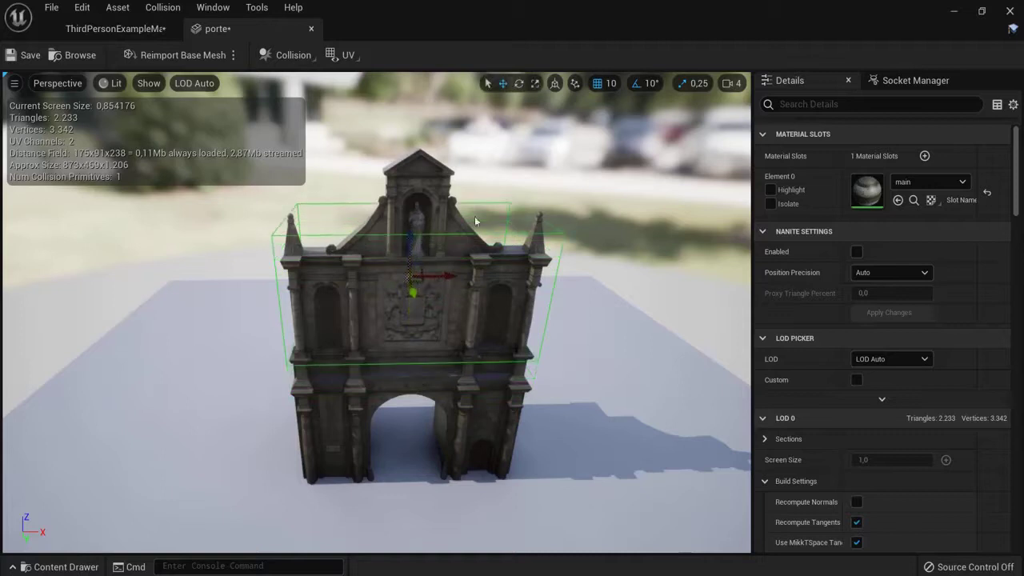
left_click(532, 86)
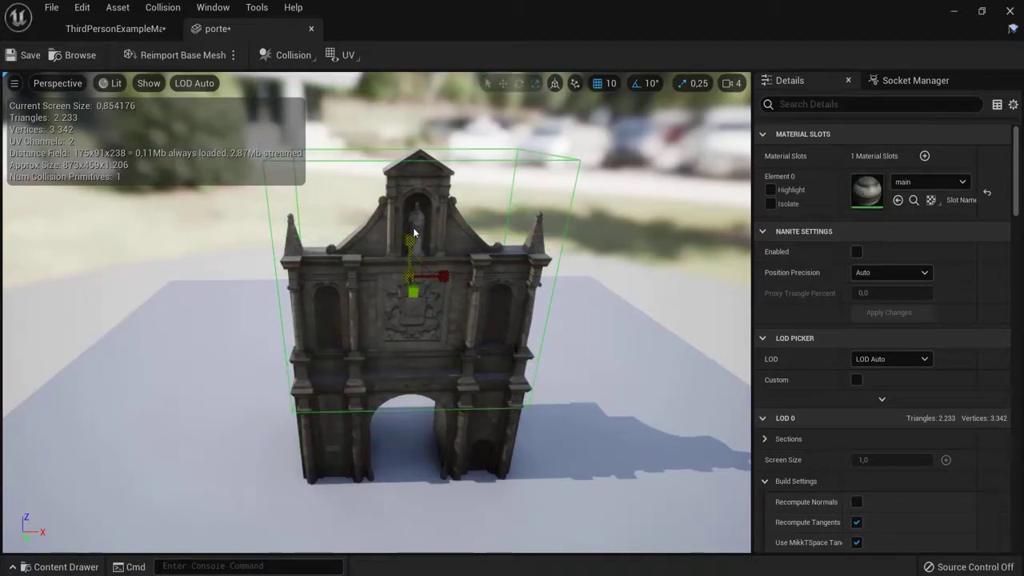
Turn off scale, rotation and grid snapping, then align the collision box's lower edge just above the arch opening.
left_click(680, 84)
left_click(632, 84)
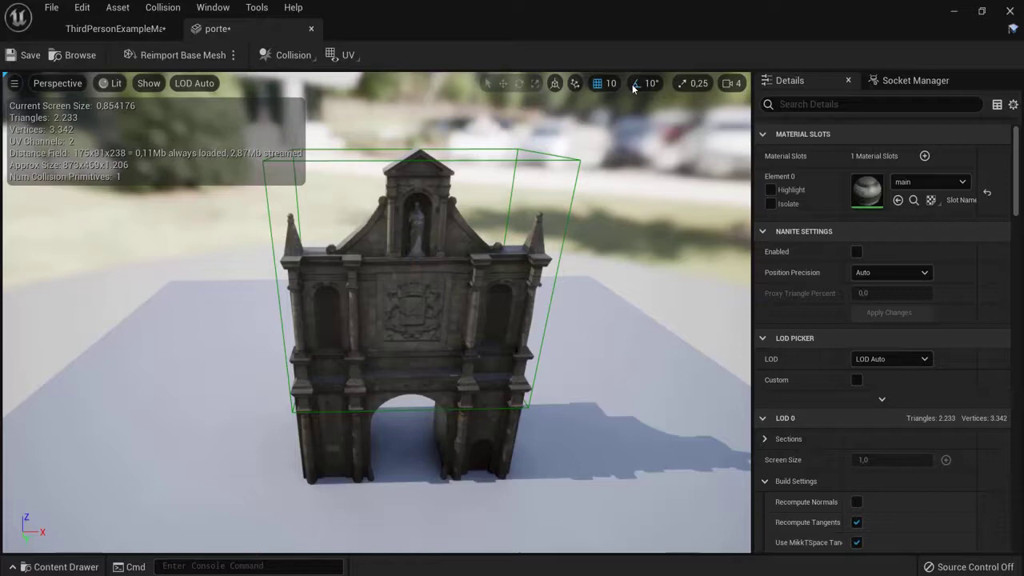
left_click(633, 84)
left_click(571, 164)
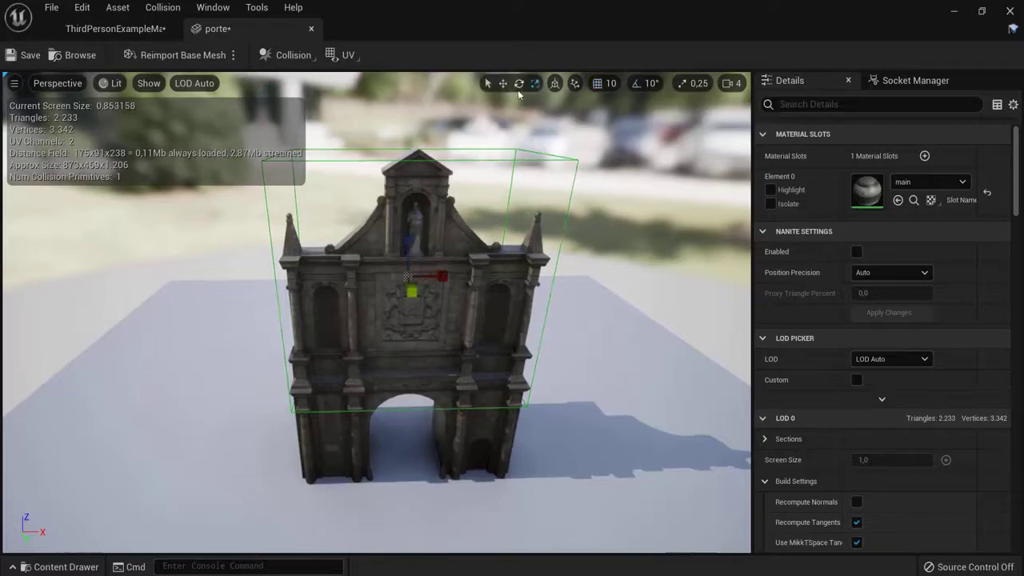
left_click_drag(409, 238, 416, 292)
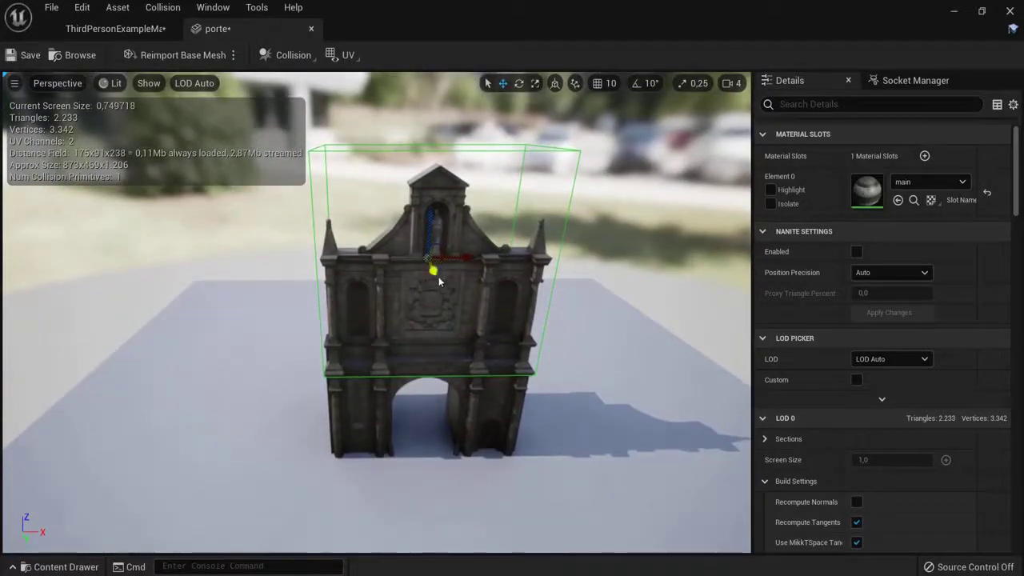
Duplicate the collision box downward, shrink the copy to a narrow block, and move it over the archway's left pillar.
left_click_drag(430, 214, 428, 301, "alt")
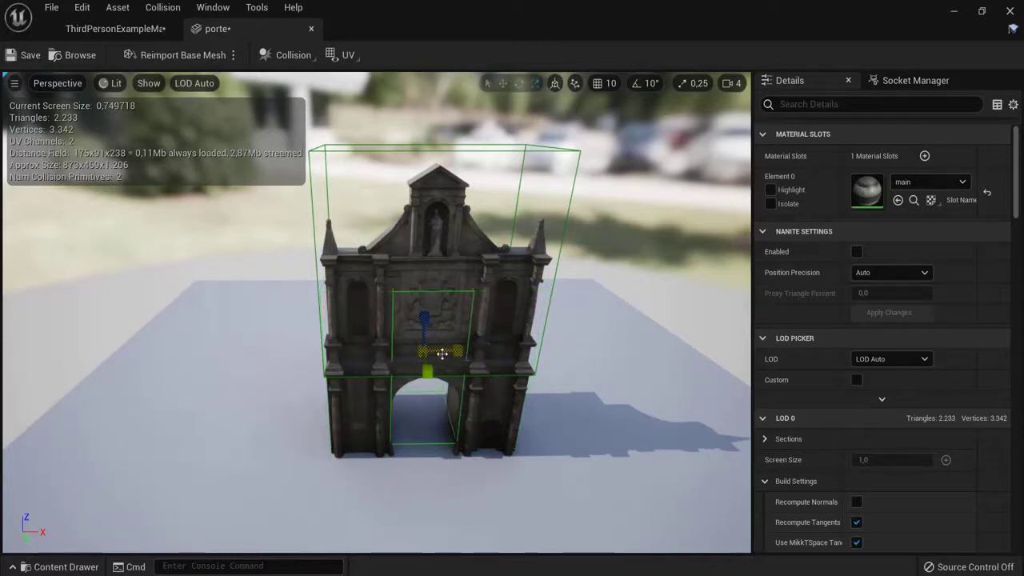
left_click(495, 251)
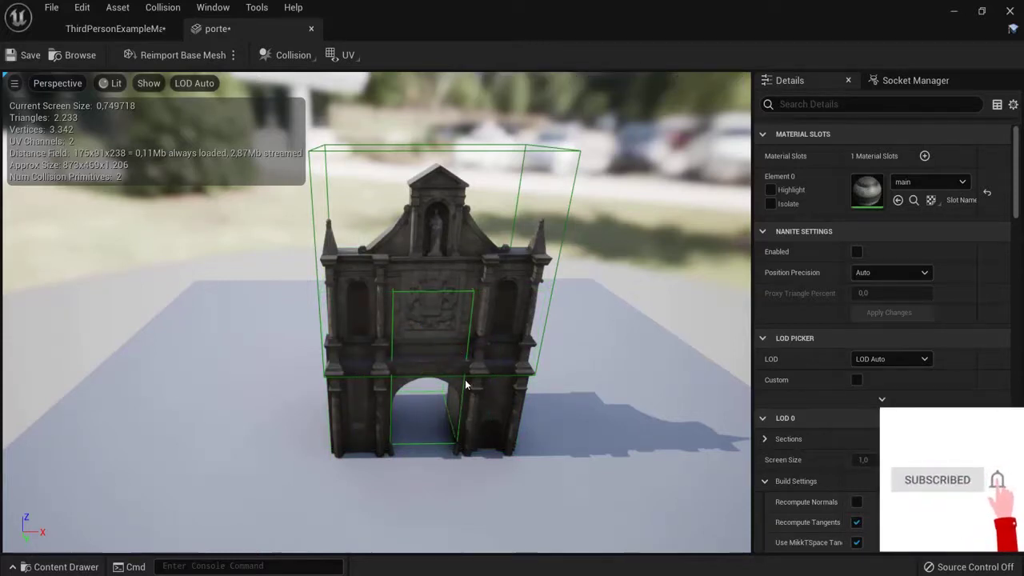
left_click(472, 302)
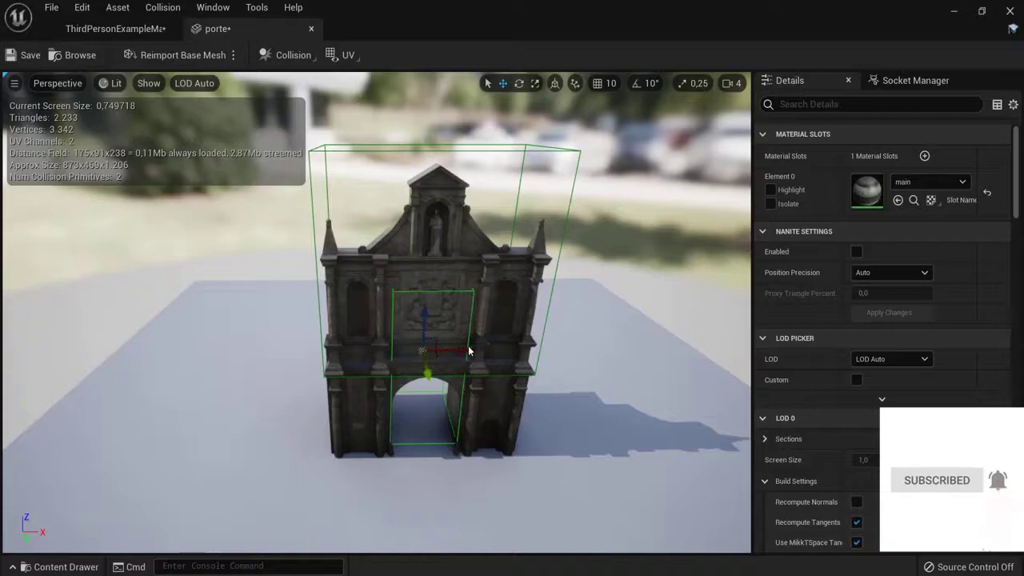
left_click_drag(465, 349, 411, 357)
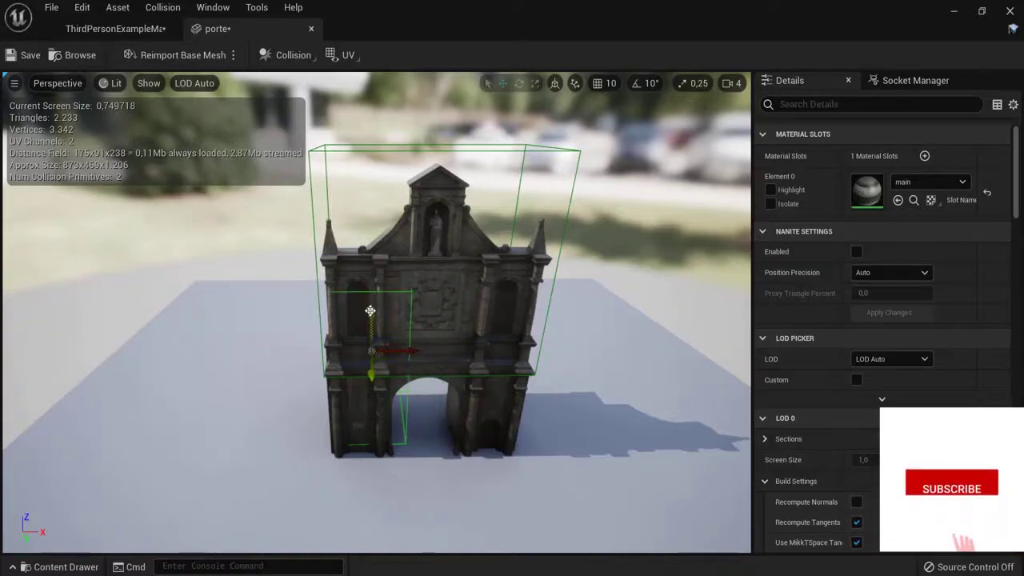
Scale and position the small collision box to fit the left pillar, duplicate it onto the right pillar, and save the mesh.
left_click(536, 83)
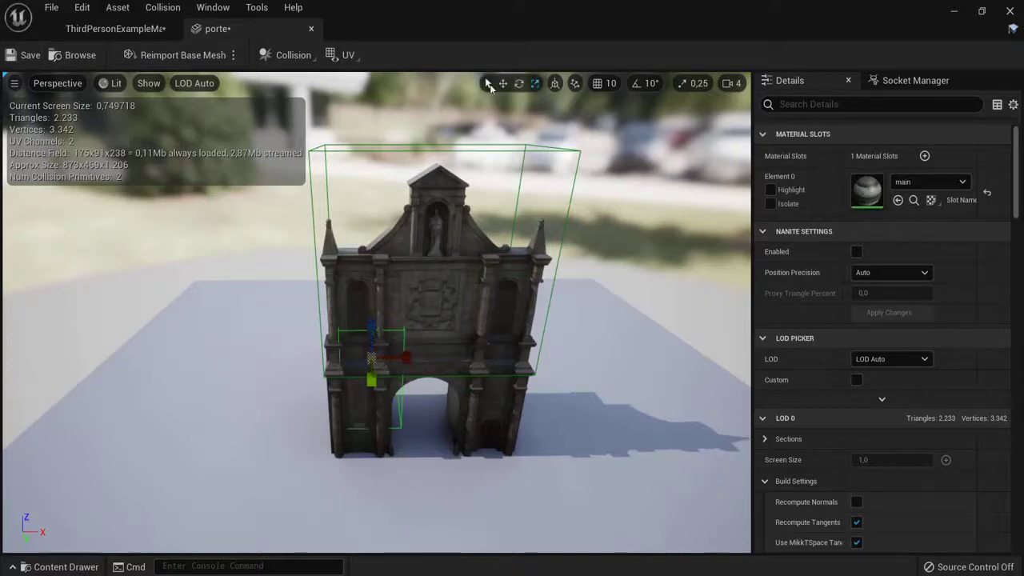
key("w")
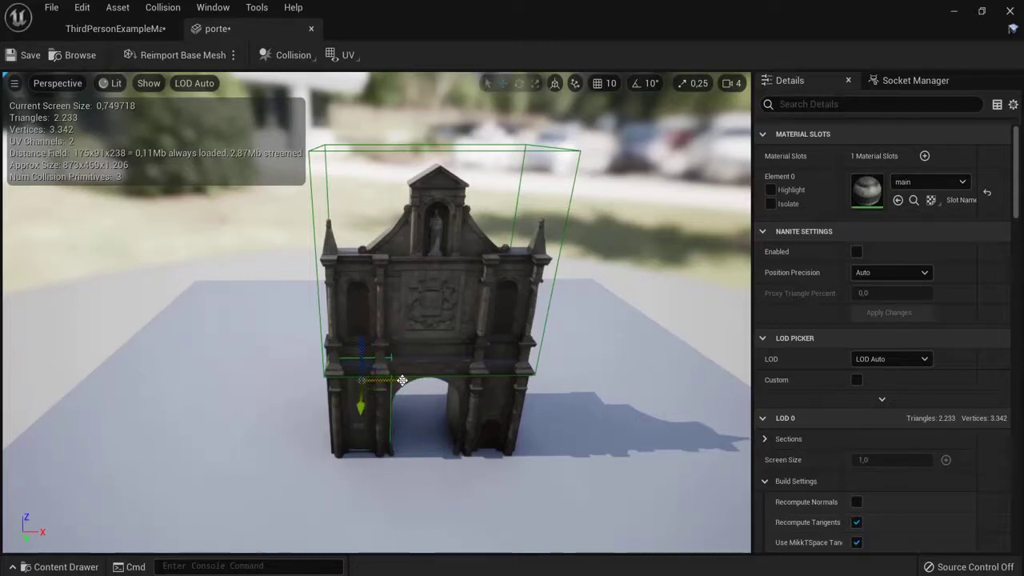
left_click_drag(658, 370, 512, 192)
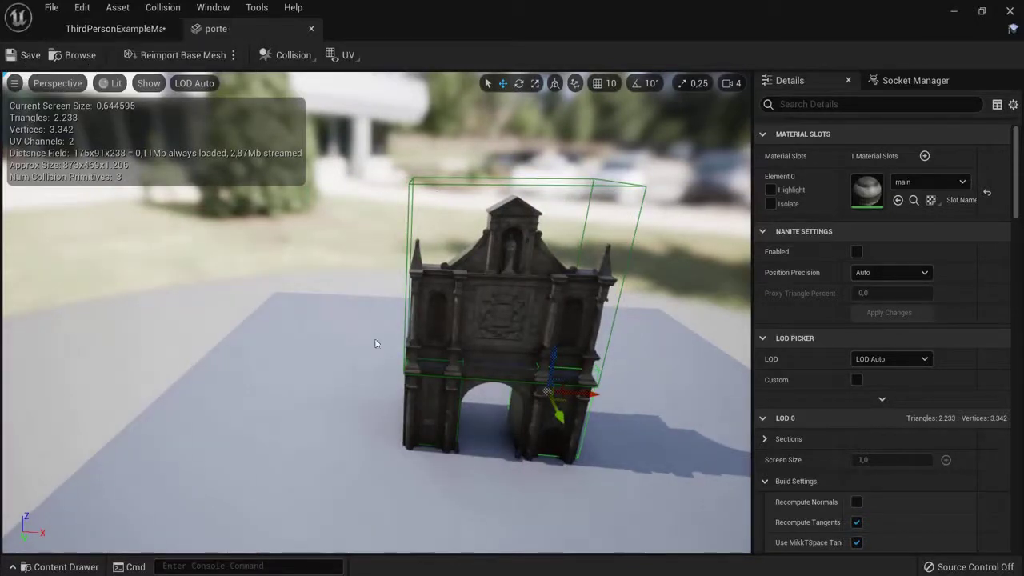
Play-test the ThirdPersonExampleMap level by running the character through and around the archway, then end the preview.
left_click(84, 30)
left_click(675, 55)
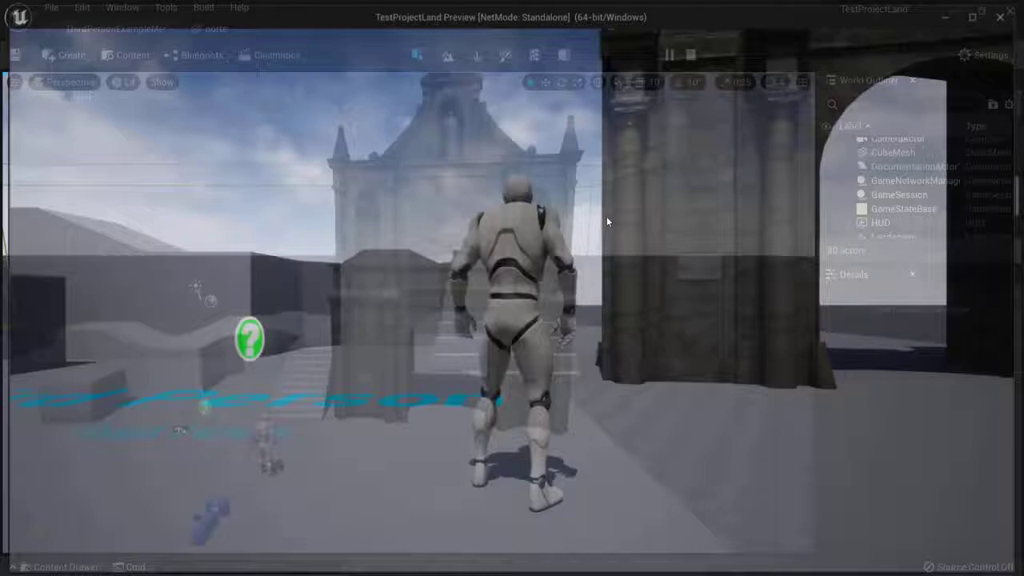
key("w")
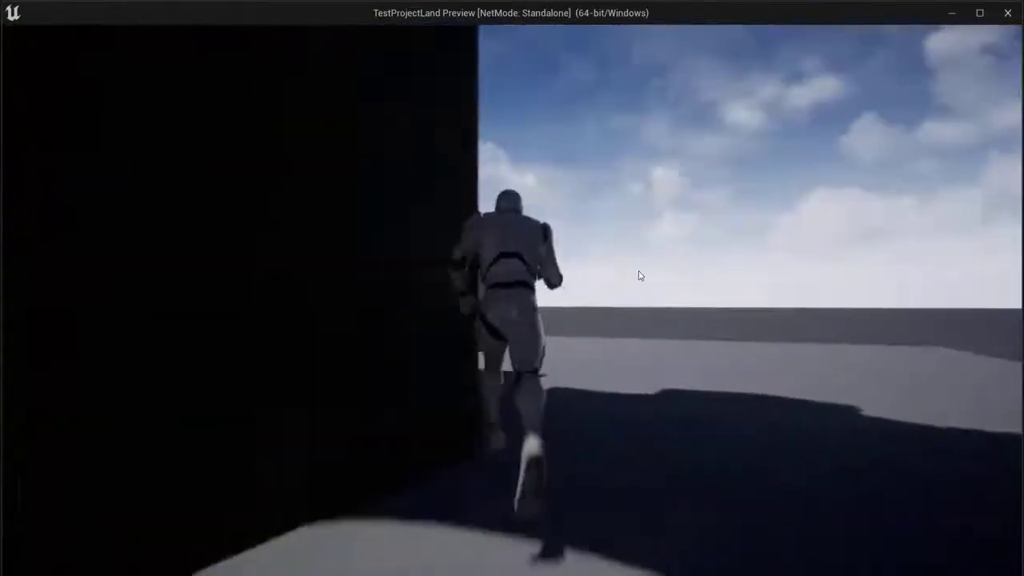
key("d")
key("s")
key("w")
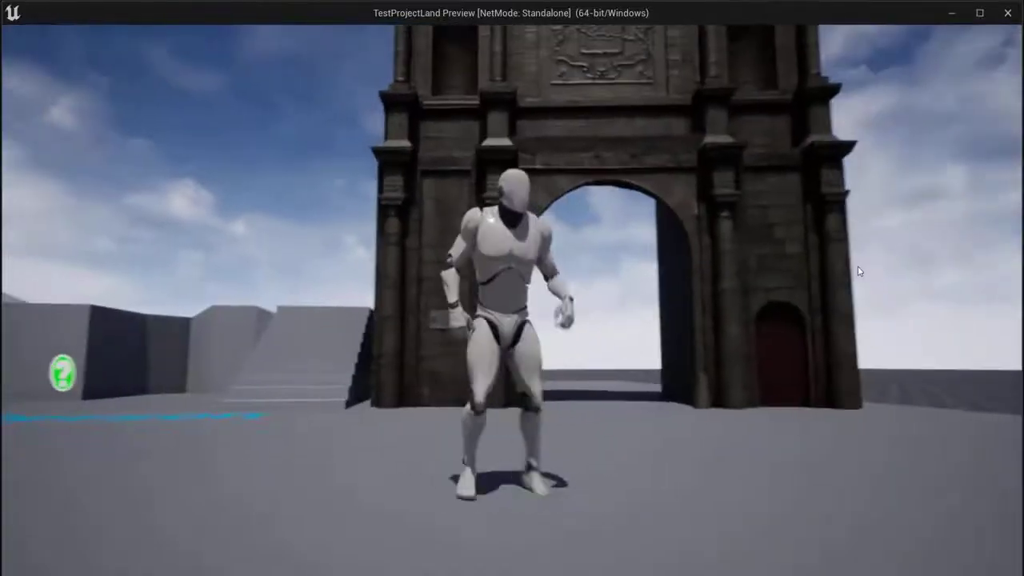
key("Escape")
Review the porte archway in the level and its collision boxes in the mesh editor, selecting the upper box.
left_click(215, 32)
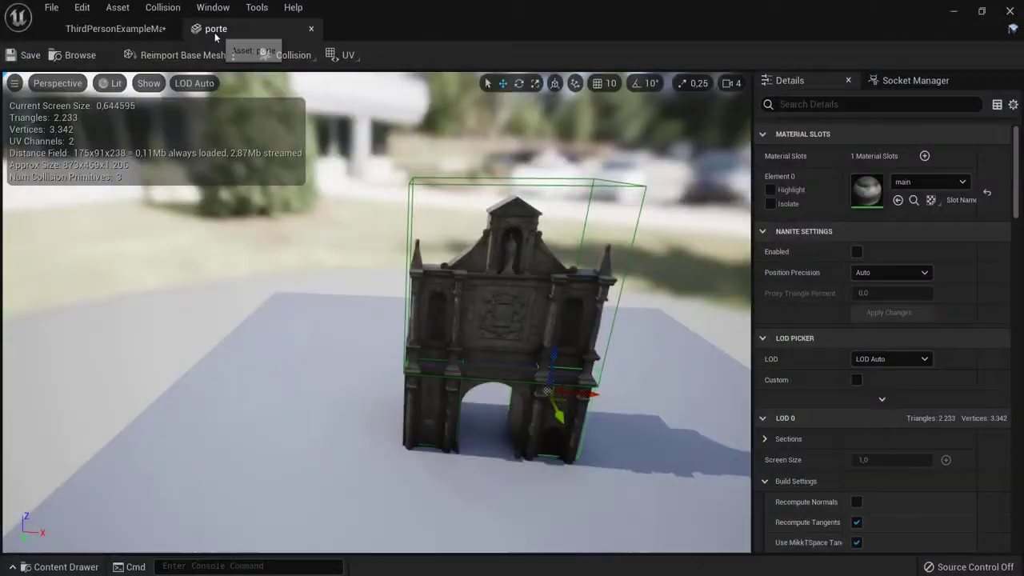
left_click(115, 28)
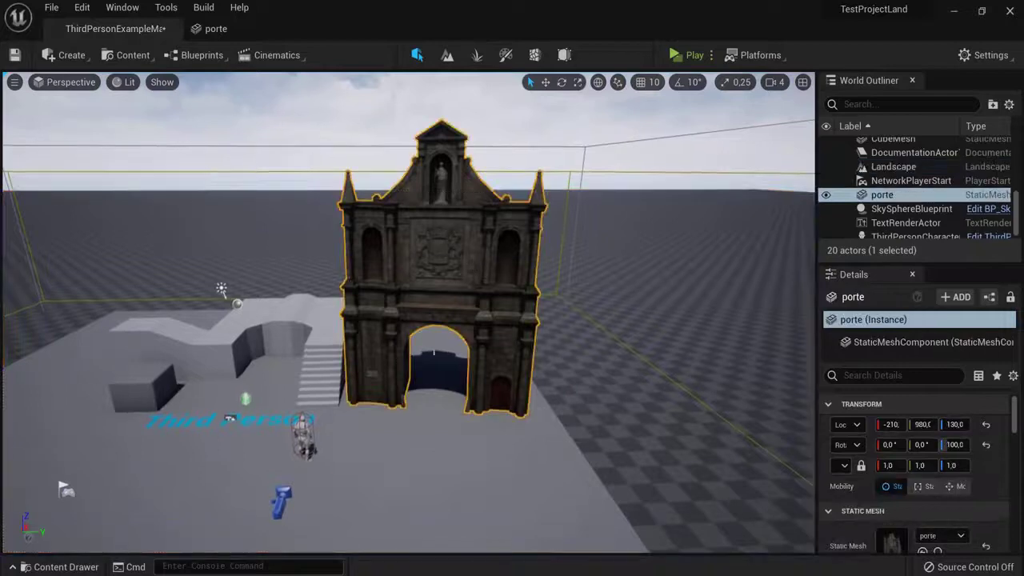
right_click_drag(528, 342, 489, 315)
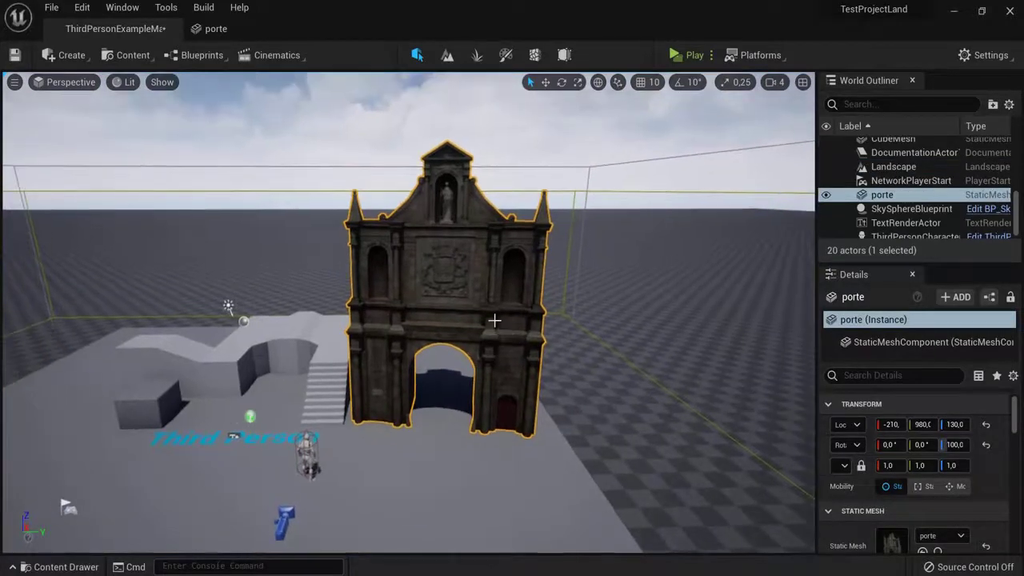
left_click(214, 29)
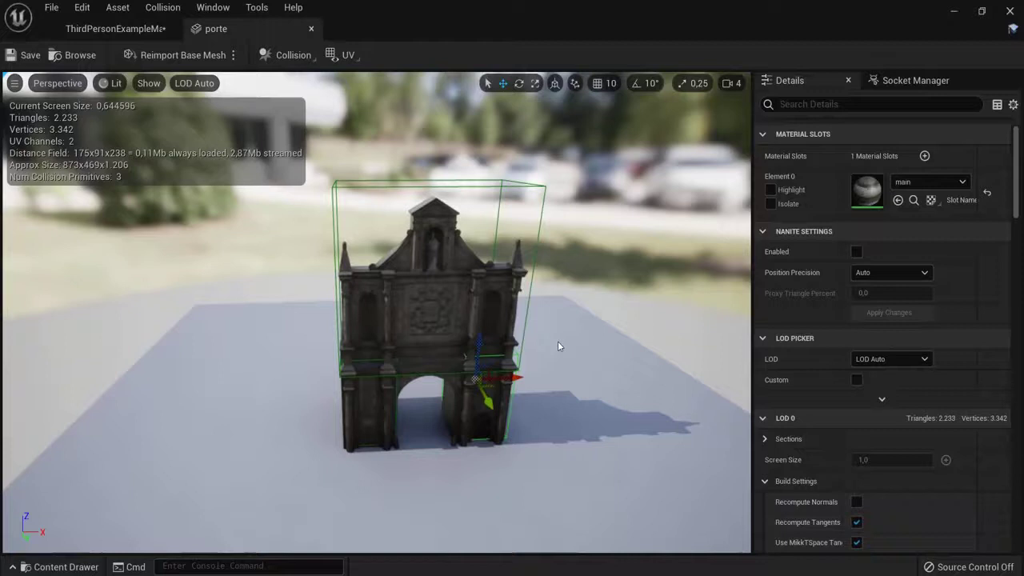
left_click(466, 398)
left_click(467, 378)
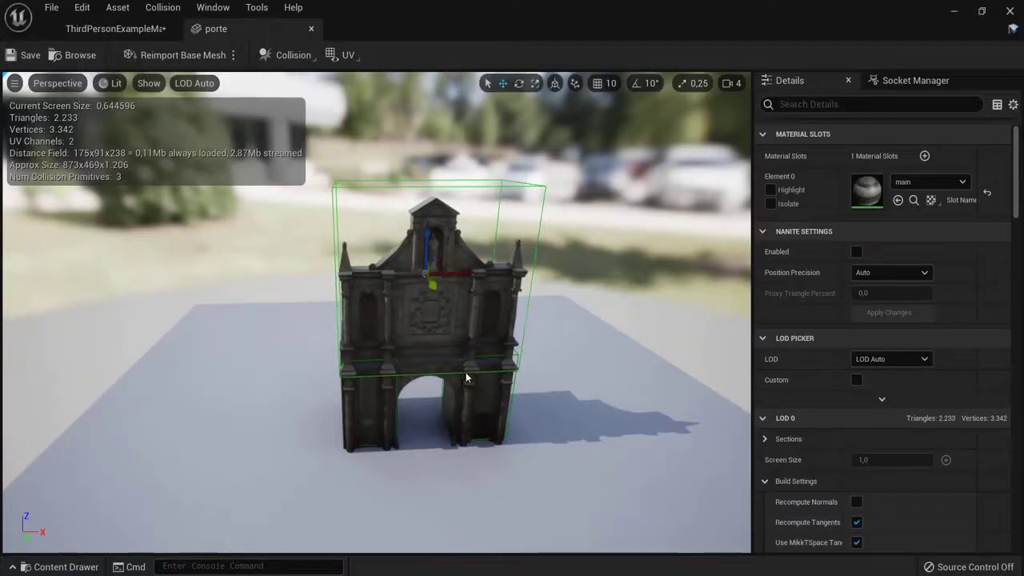